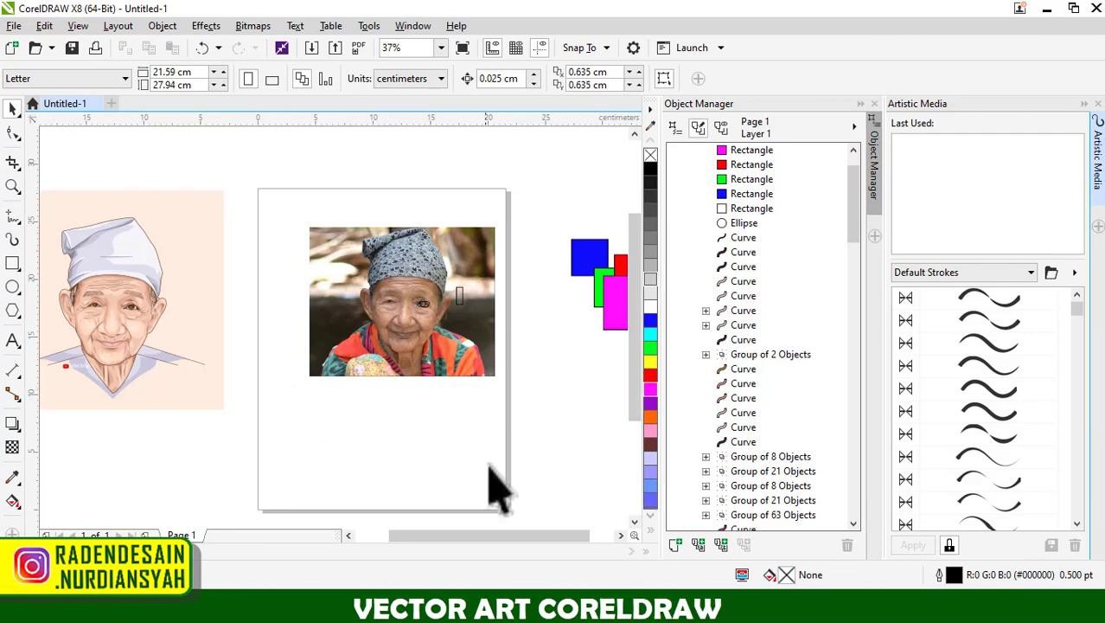
Check the list of tutorial topics in the Notepad notes and return to the CorelDRAW drawing.
left_click(440, 548)
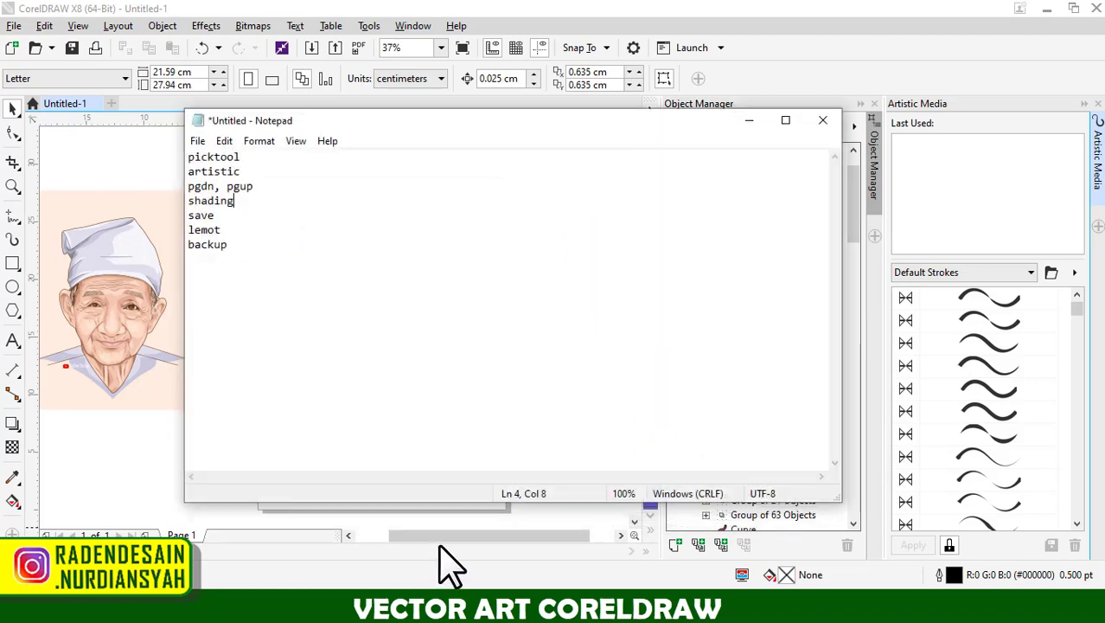
left_click(749, 121)
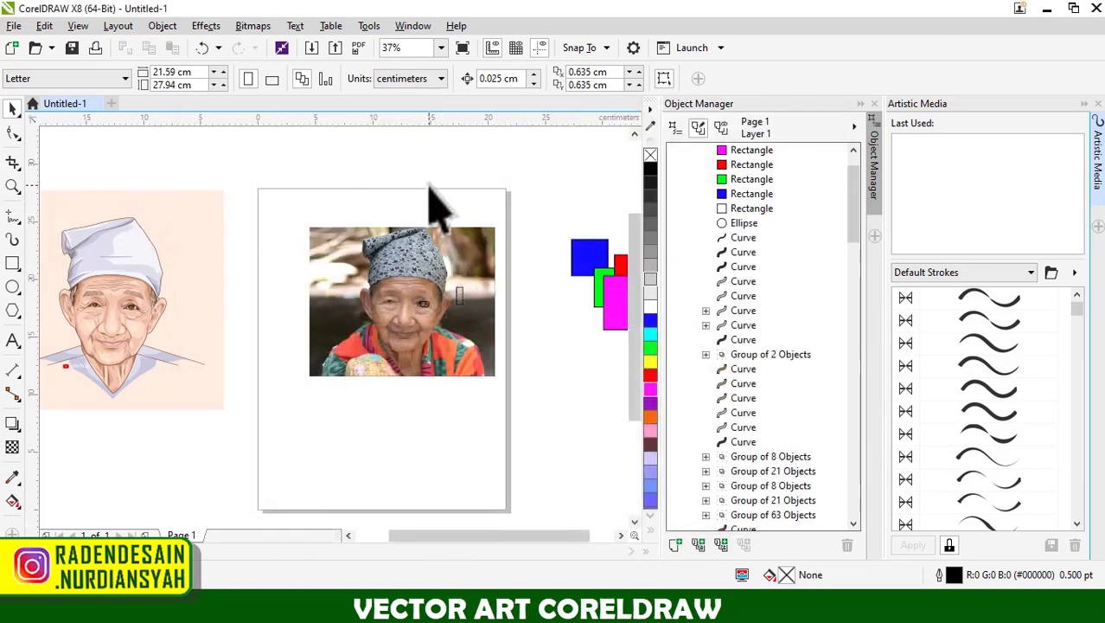
Draw a tall rectangle about 2.3 by 7 cm outside the page's upper corner, fill it gray and move it onto the page corner.
left_click(13, 262)
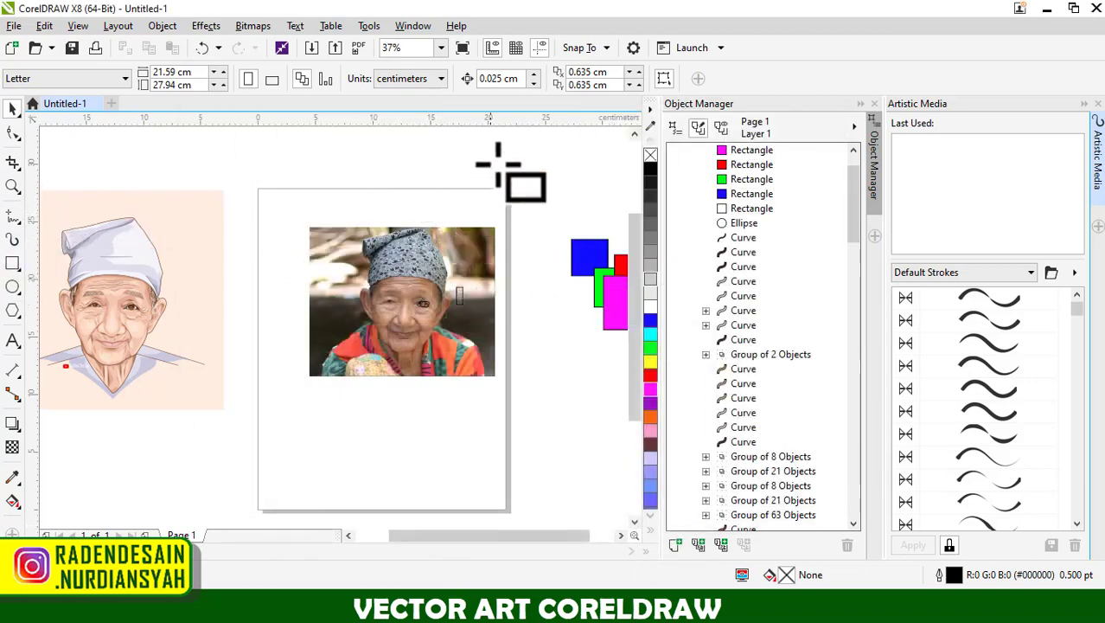
left_click_drag(511, 145, 536, 224)
scroll(582, 145, "up", 2)
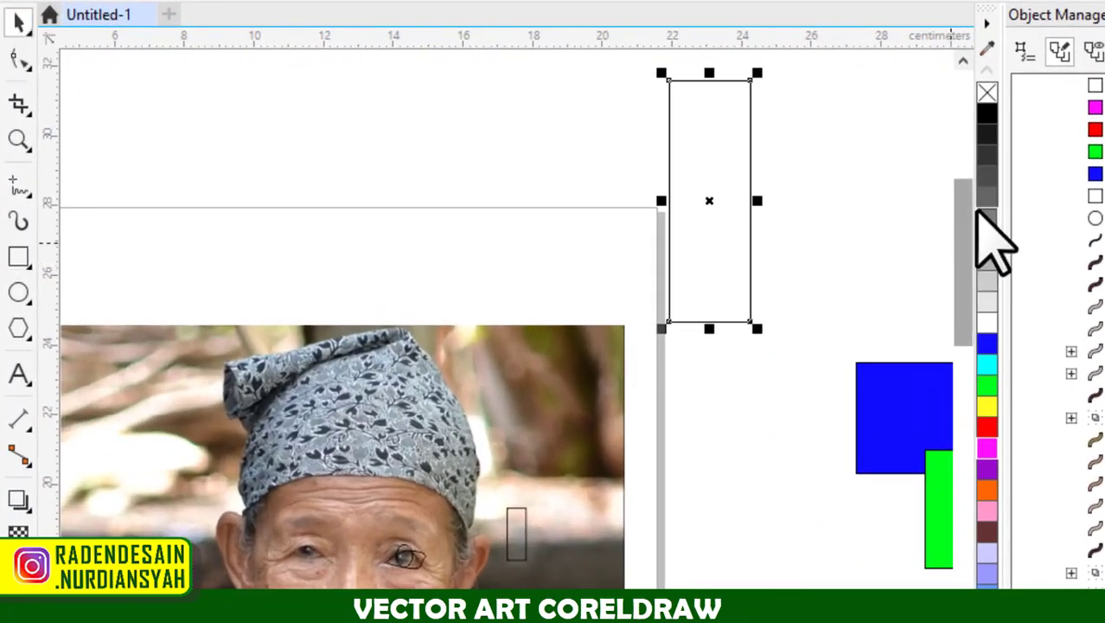
left_click_drag(987, 216, 806, 140)
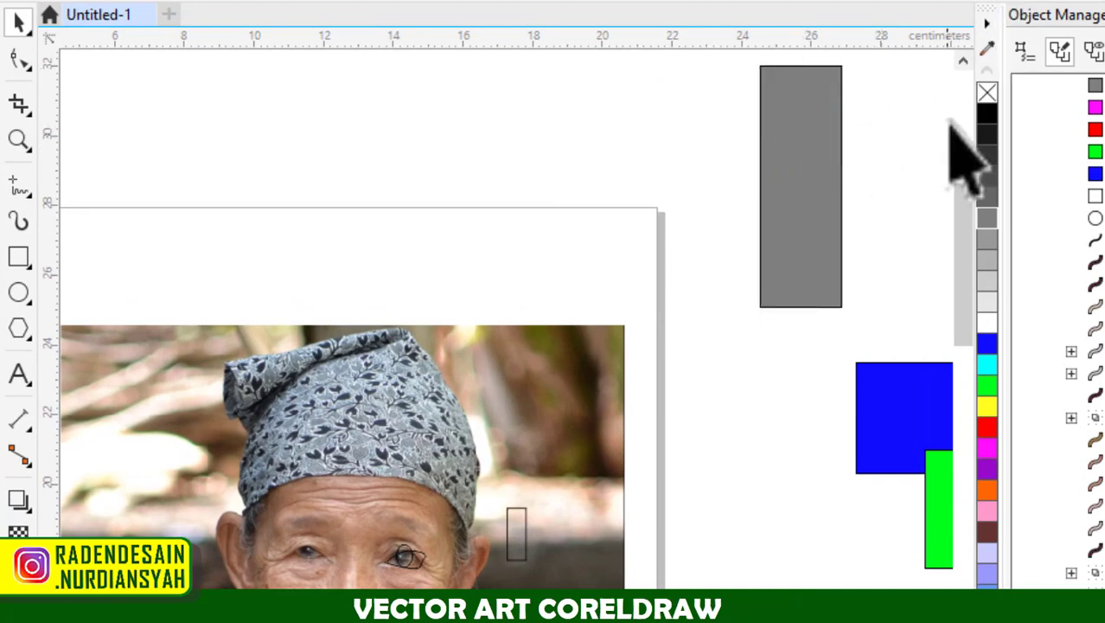
left_click_drag(828, 184, 634, 177)
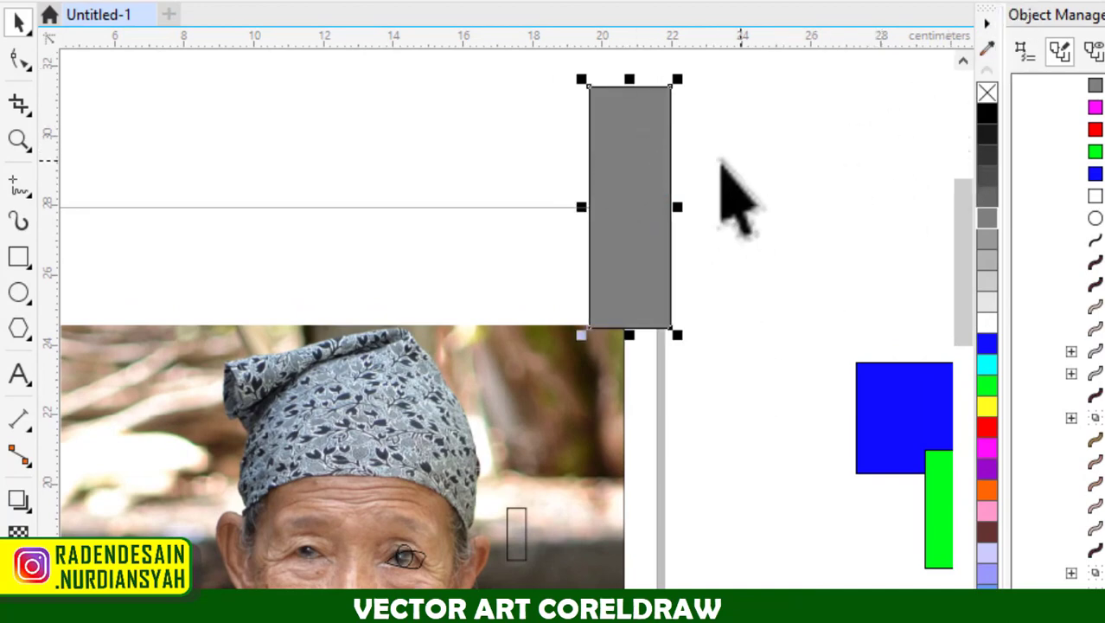
Remove the tall rectangle's fill and try to move it by its empty interior.
left_click(988, 93)
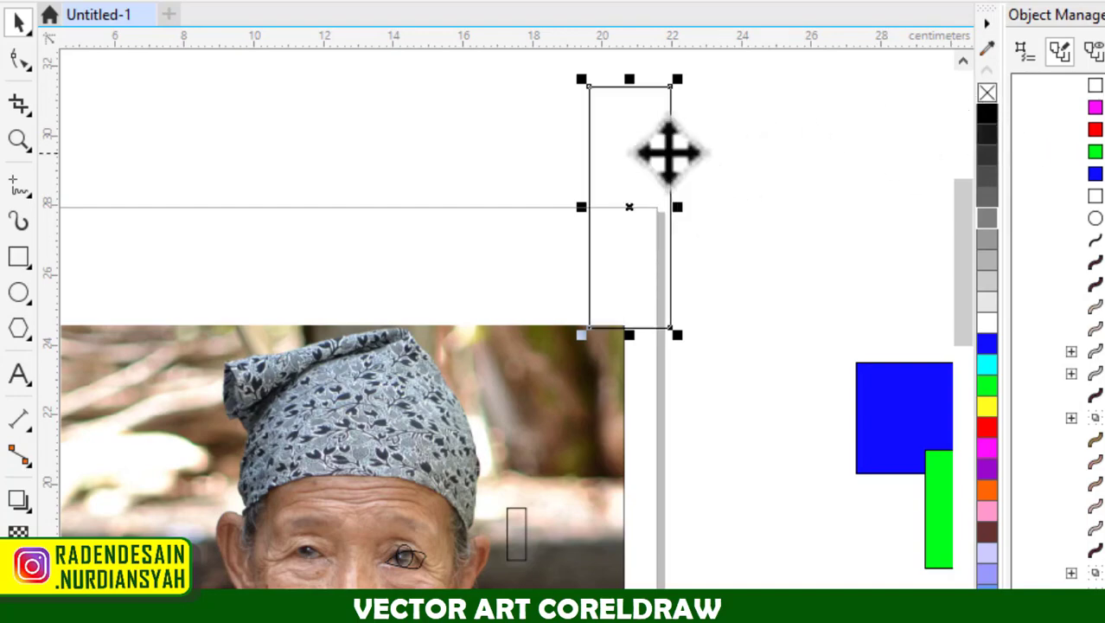
left_click_drag(619, 131, 555, 227)
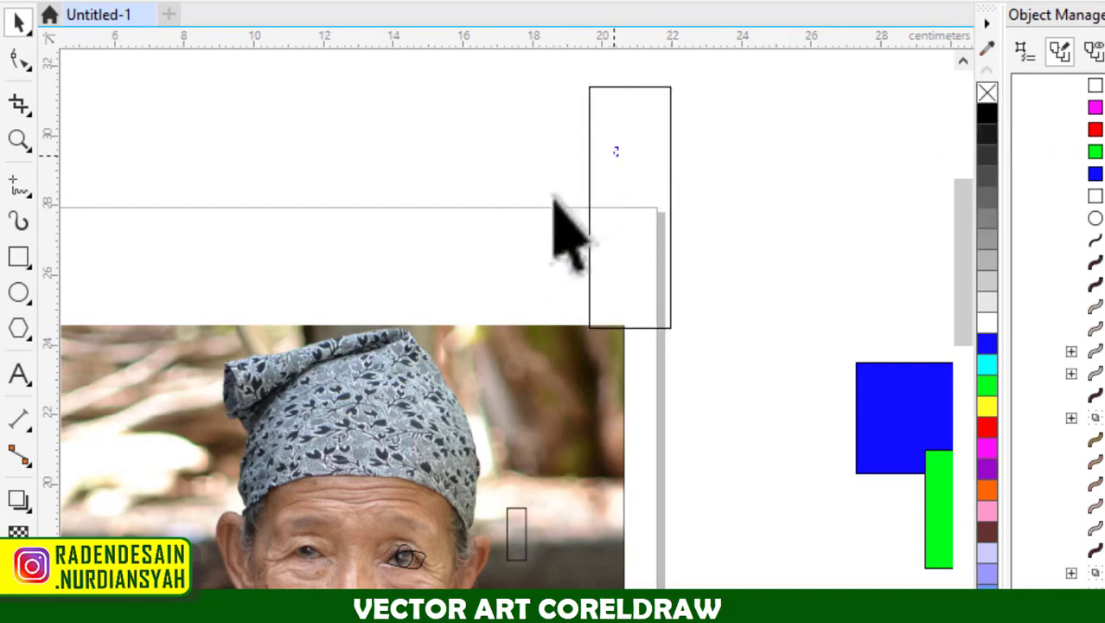
Intersect the iris ellipse with the portrait photo and move the resulting oval piece beside the outer corner of the eye.
scroll(824, 166, "down", 2)
scroll(616, 339, "up", 8)
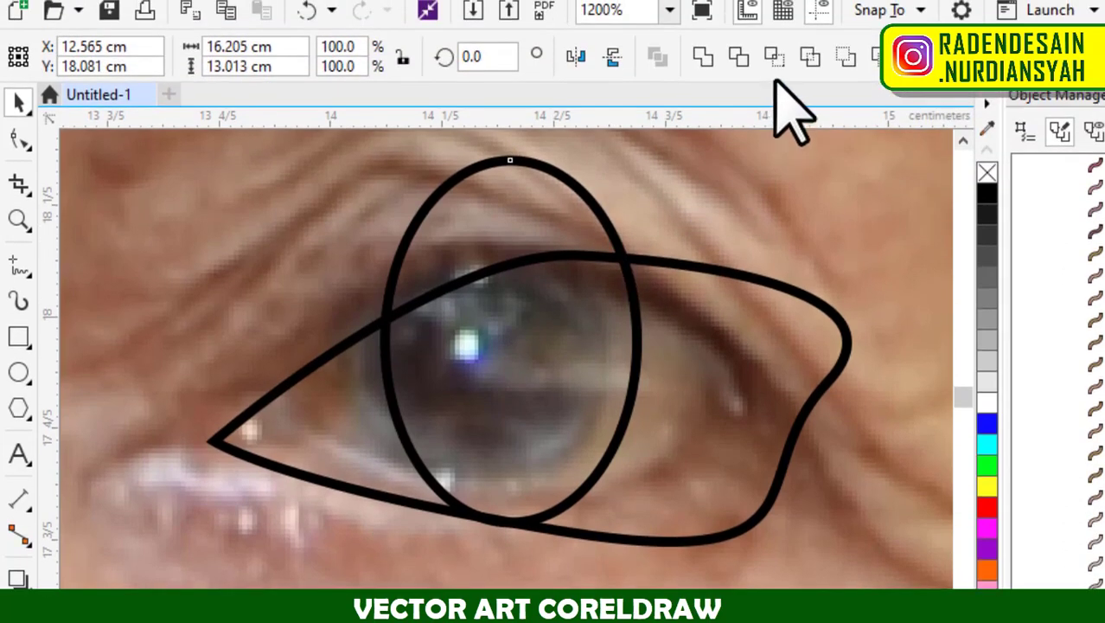
left_click(778, 67)
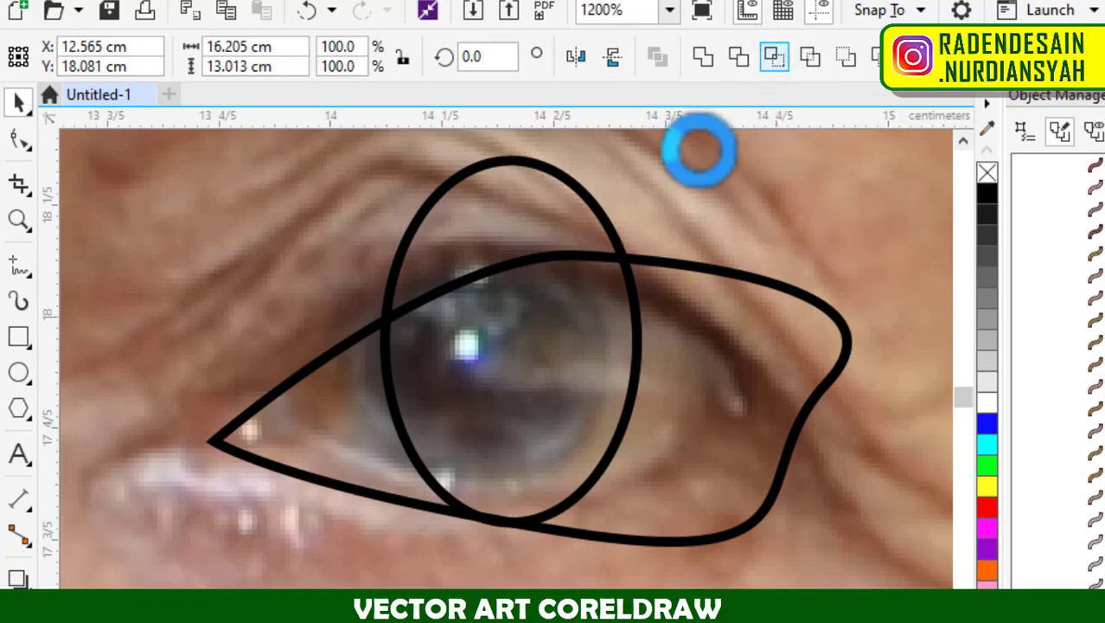
scroll(505, 346, "down", 1)
left_click_drag(510, 344, 714, 301)
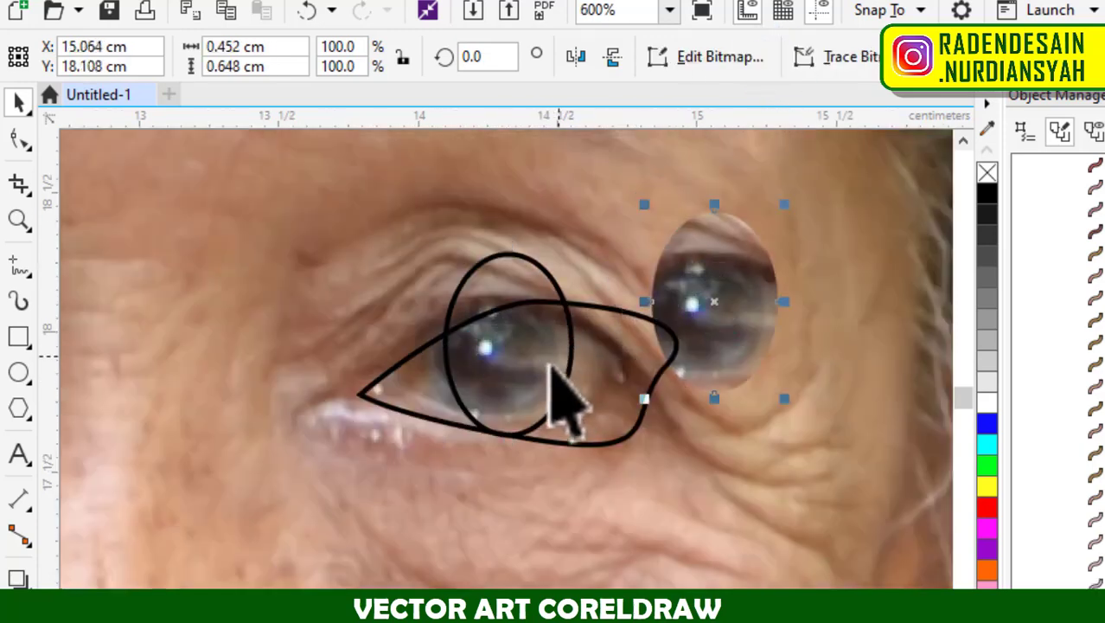
Try to move the small unfilled rectangle beside the photographed face by its interior, undo the last move and clear the selection.
scroll(542, 366, "down", 1)
scroll(525, 365, "down", 1)
scroll(540, 374, "up", 3)
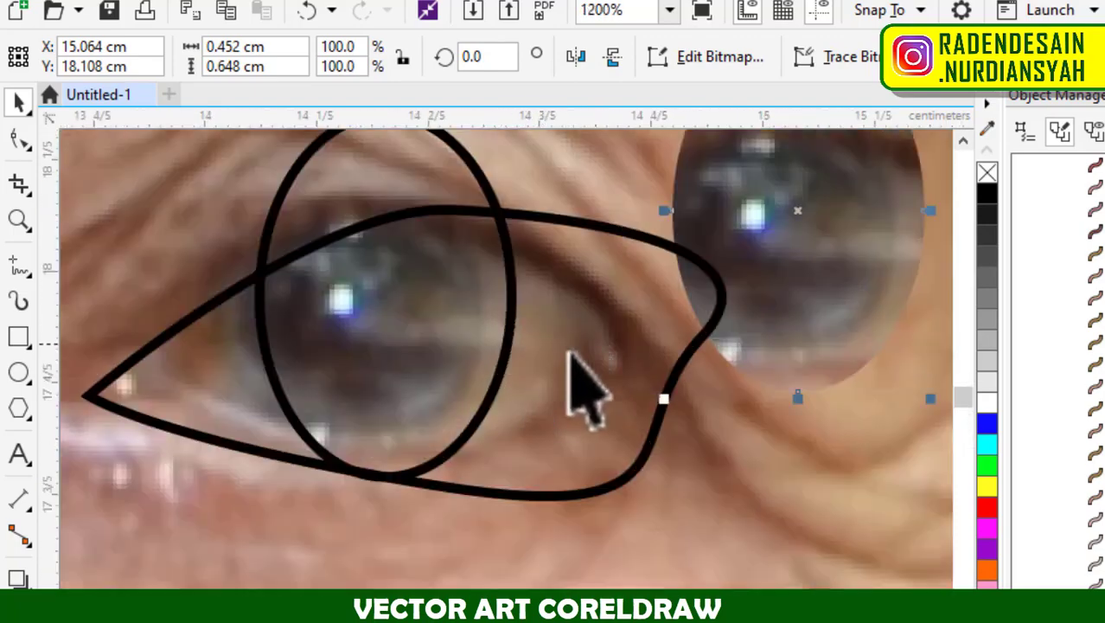
scroll(472, 441, "down", 3)
left_click(632, 482)
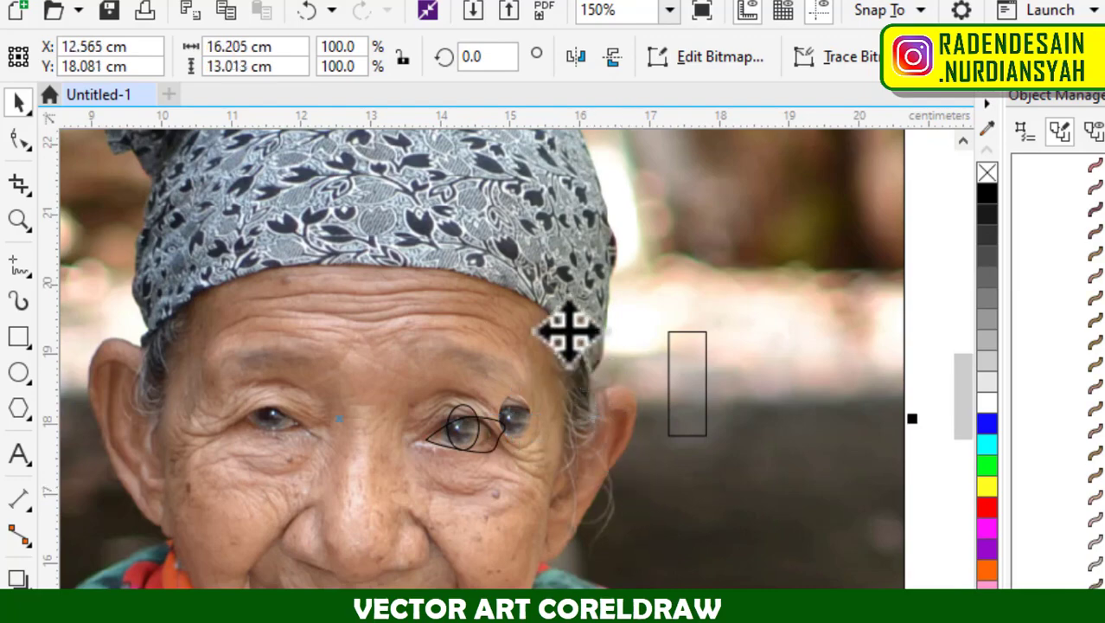
scroll(525, 424, "down", 1)
scroll(540, 467, "up", 1)
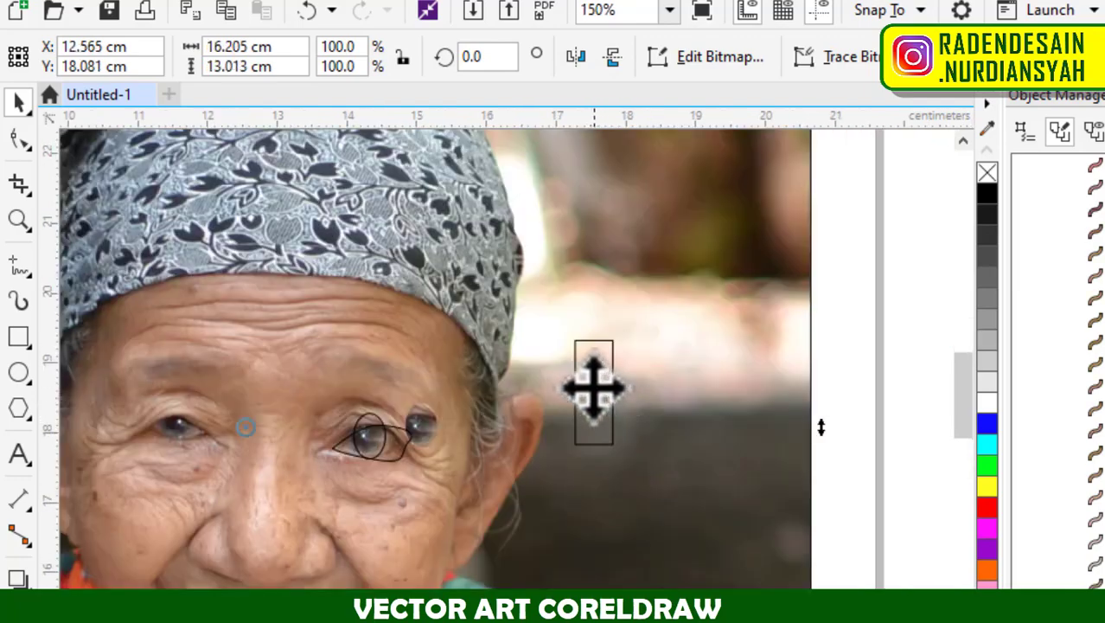
left_click_drag(593, 382, 500, 501)
left_click_drag(592, 402, 709, 382)
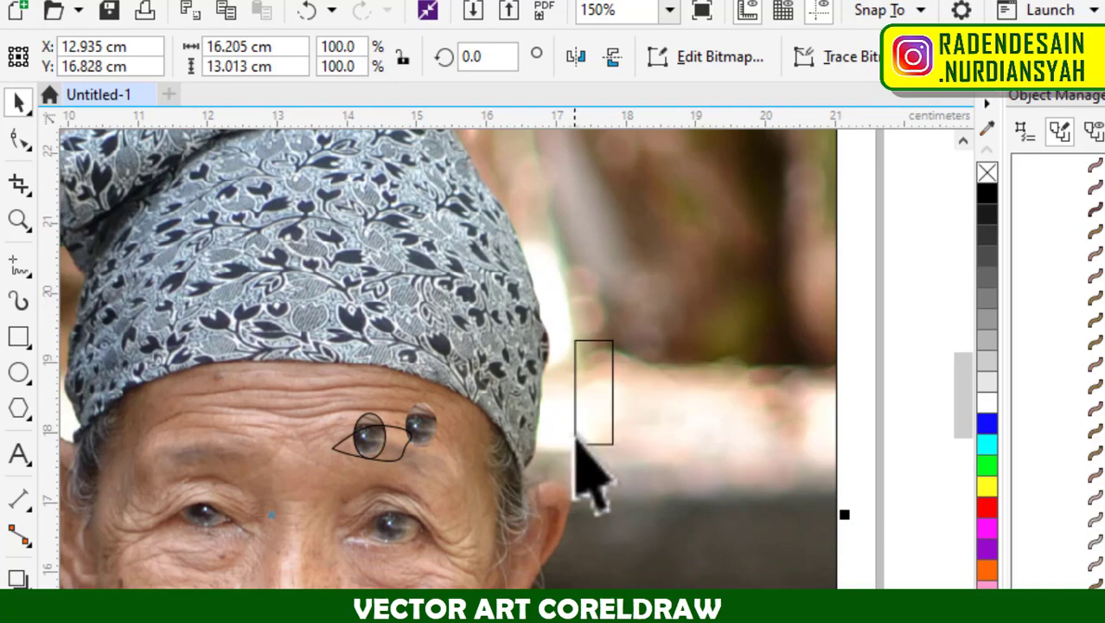
key("ctrl+z")
key("Escape")
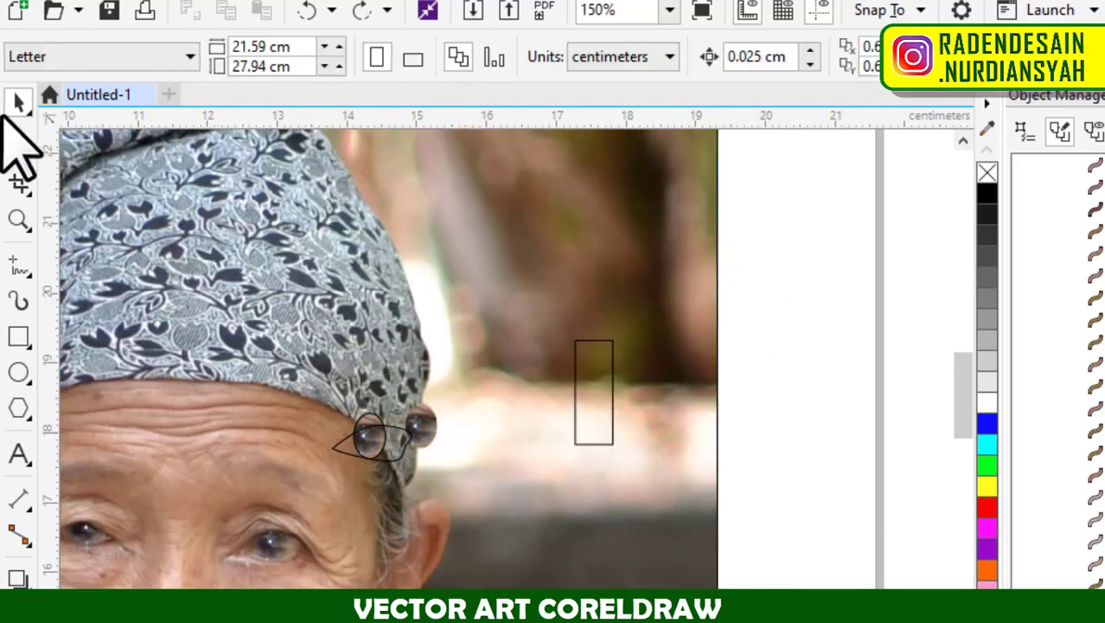
Enable Treat all objects as filled and move the tall unfilled rectangle by its interior to just above the coloured rectangles.
scroll(408, 260, "down", 2)
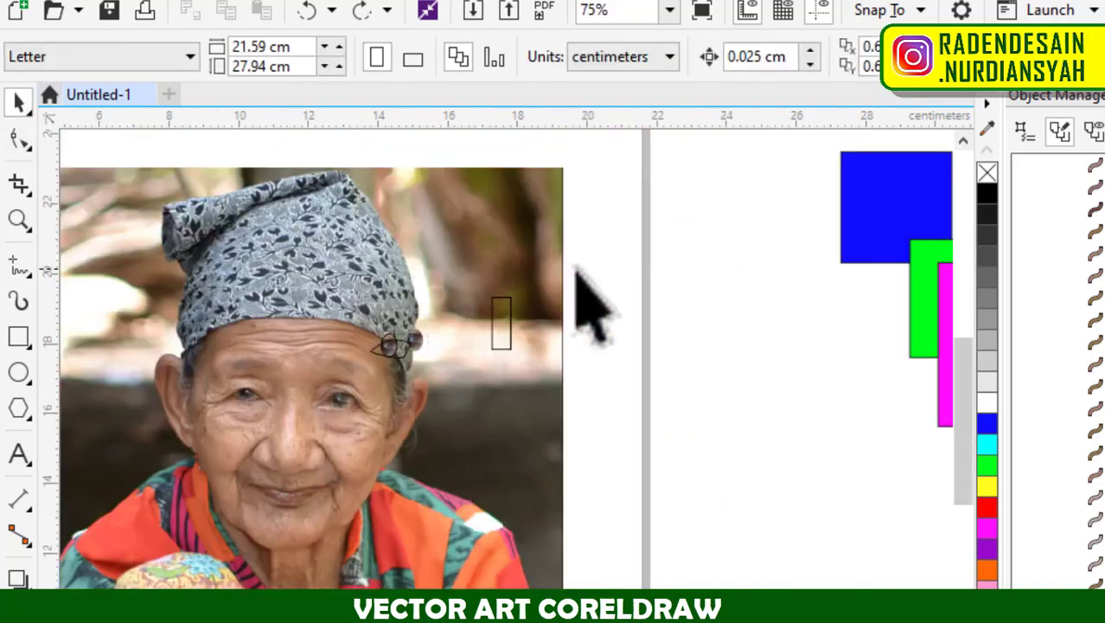
scroll(515, 398, "down", 4)
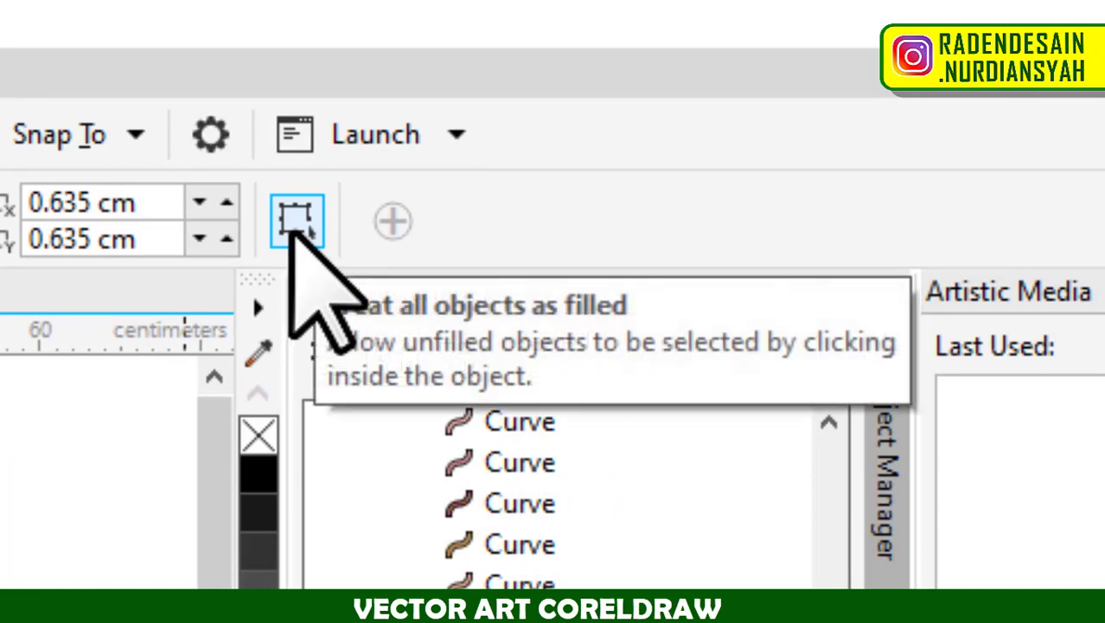
left_click(292, 233)
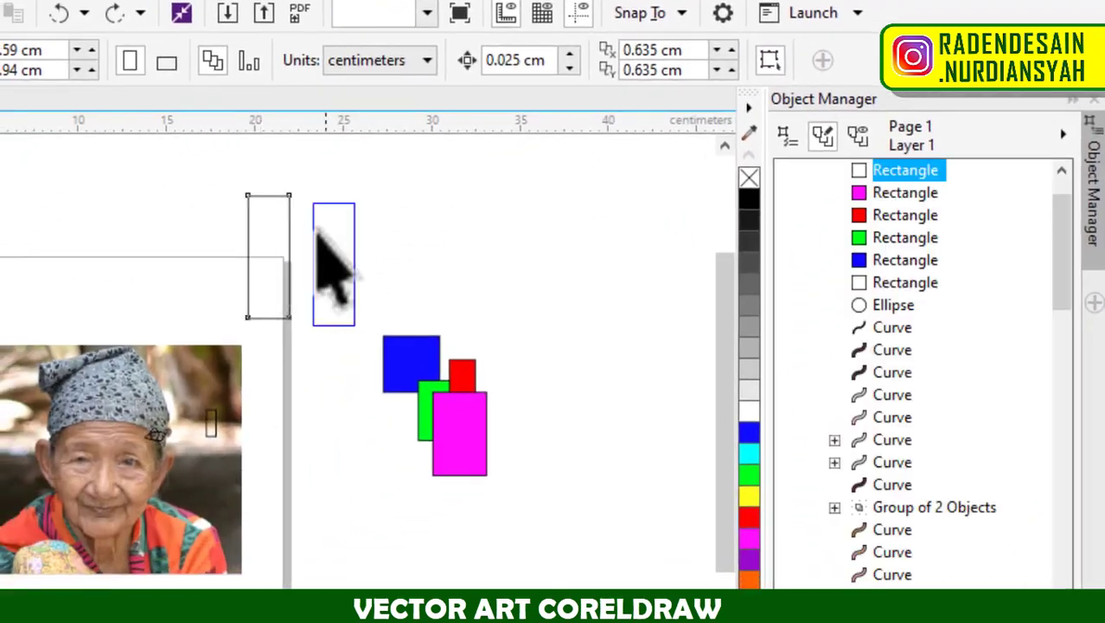
left_click(338, 234)
left_click_drag(338, 234, 365, 229)
scroll(472, 199, "up", 1)
scroll(358, 256, "down", 1)
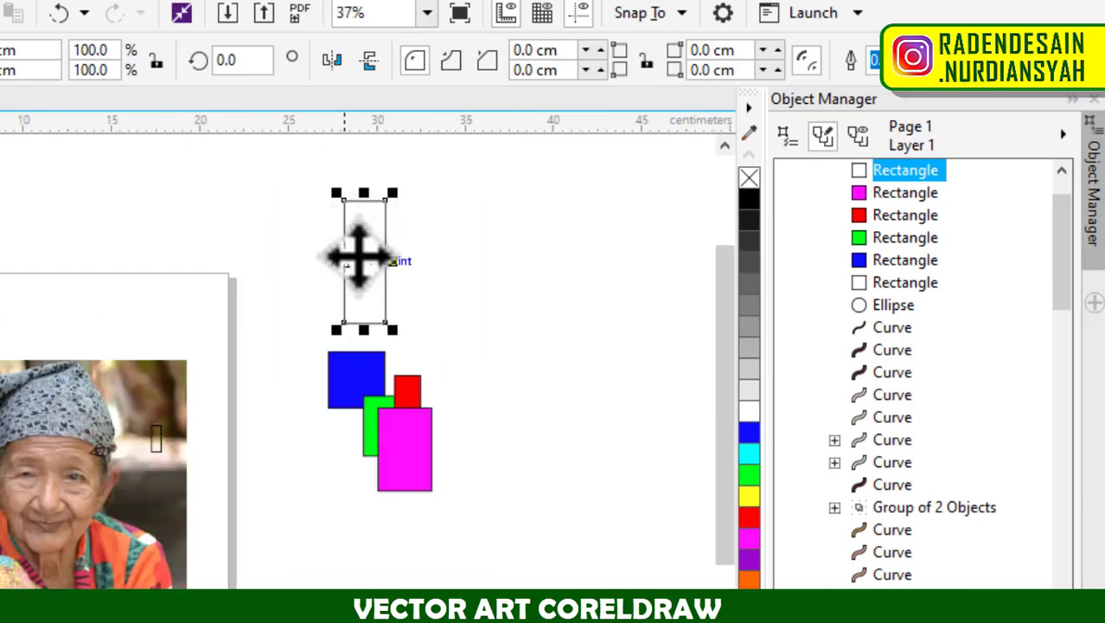
left_click(504, 275)
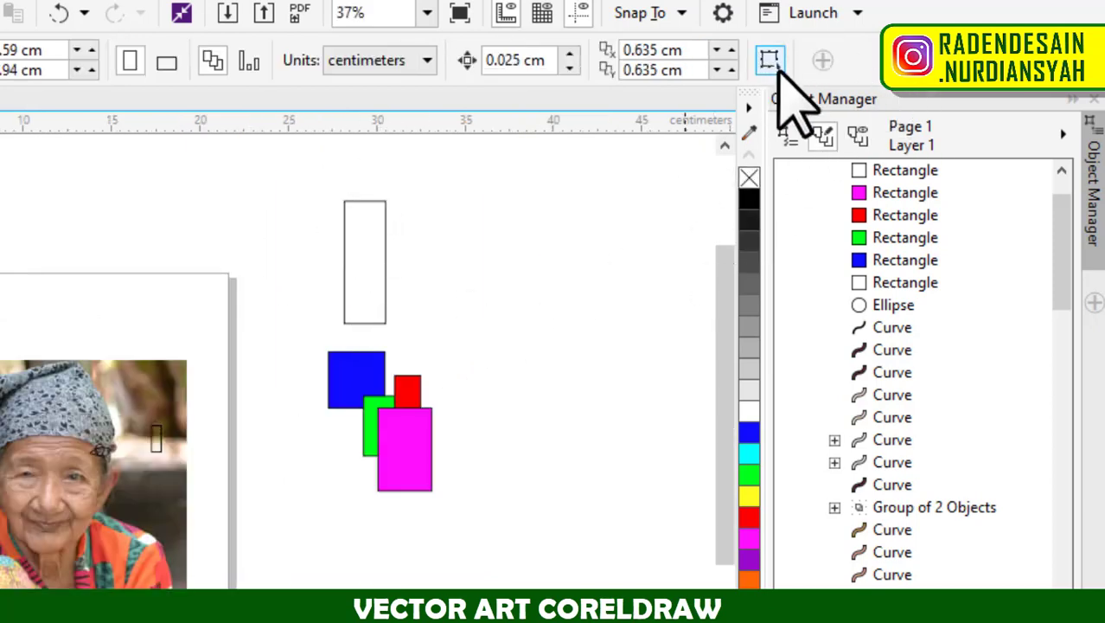
Check the next topic in the Notepad notes and return to CorelDRAW.
key("alt+Tab")
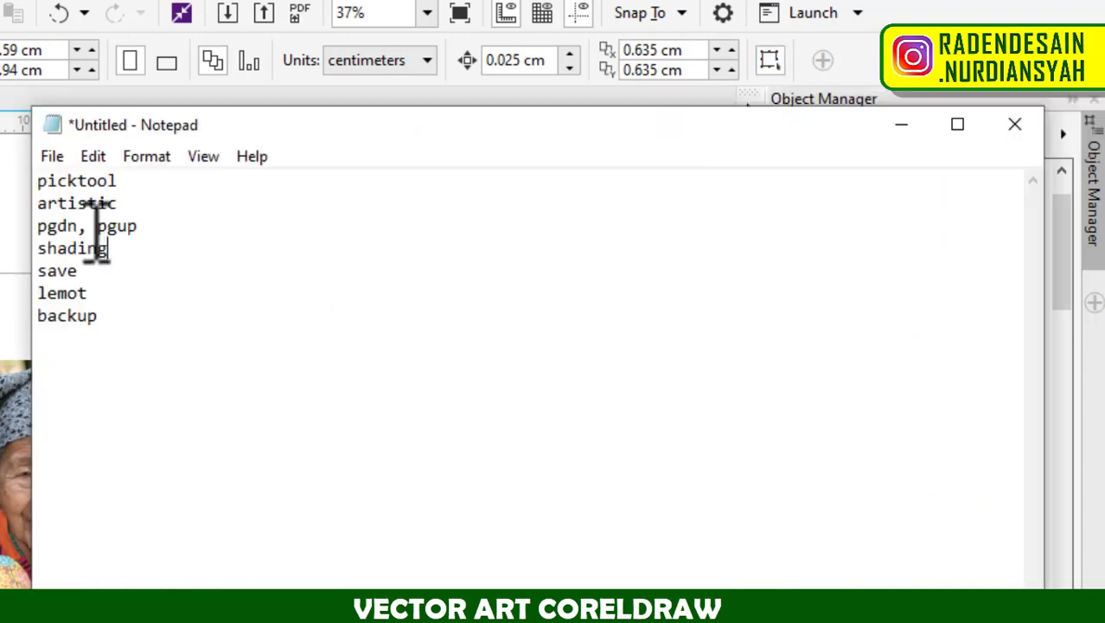
left_click(899, 128)
Draw a curved pen line about 0.67 by 2 cm on the vector portrait, from the sideburn hair down toward the eye wrinkles.
scroll(463, 373, "down", 1)
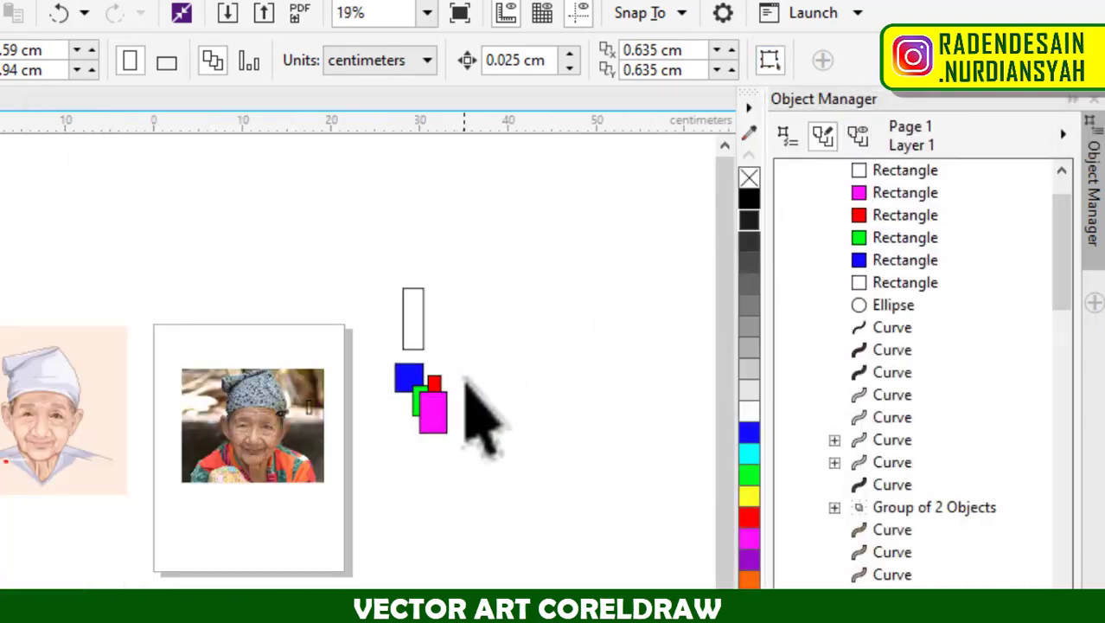
scroll(464, 390, "down", 1)
scroll(255, 396, "up", 2)
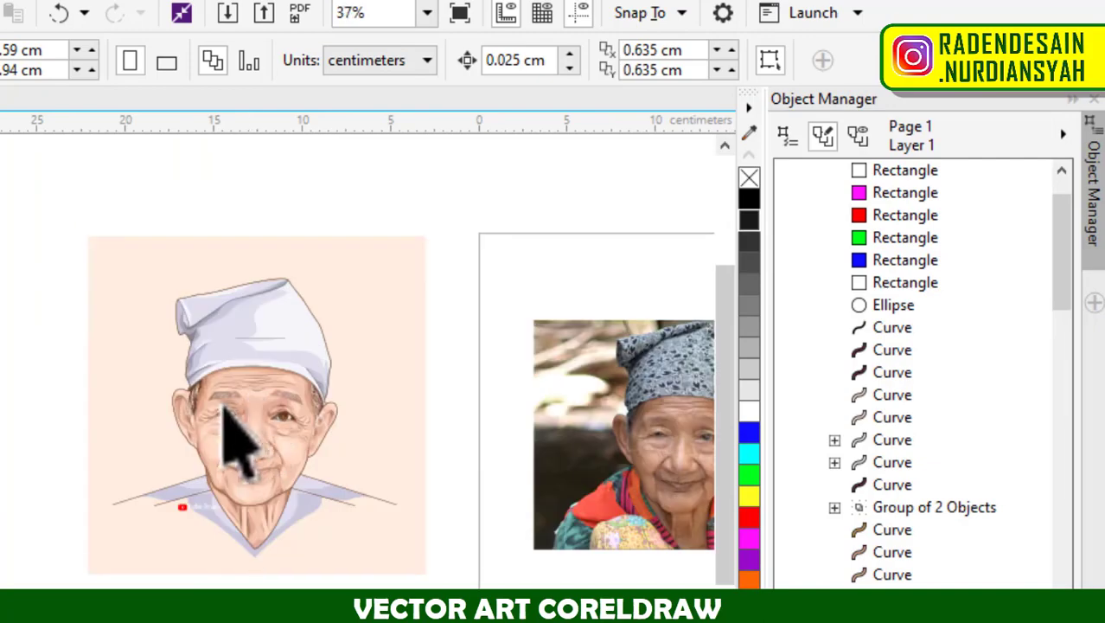
scroll(223, 441, "up", 3)
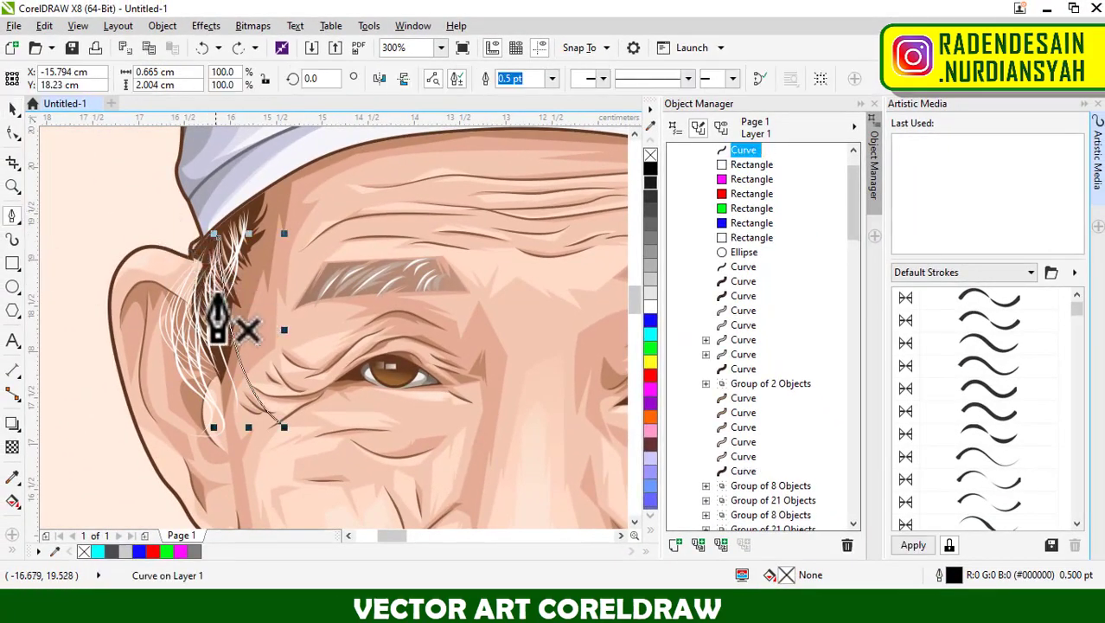
scroll(220, 302, "up", 1)
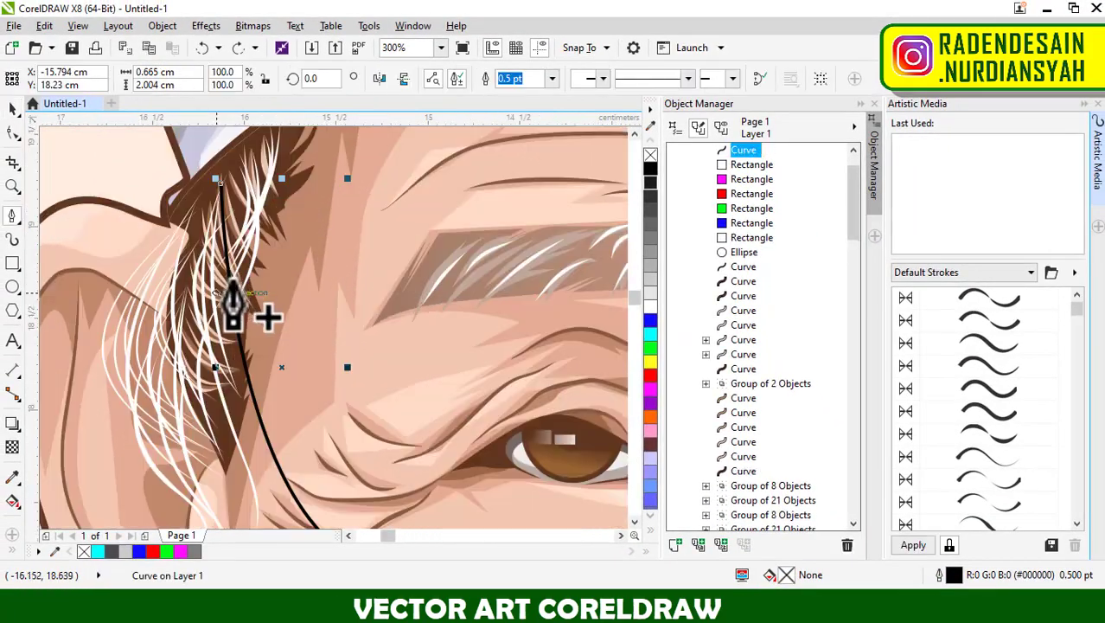
scroll(234, 255, "down", 1)
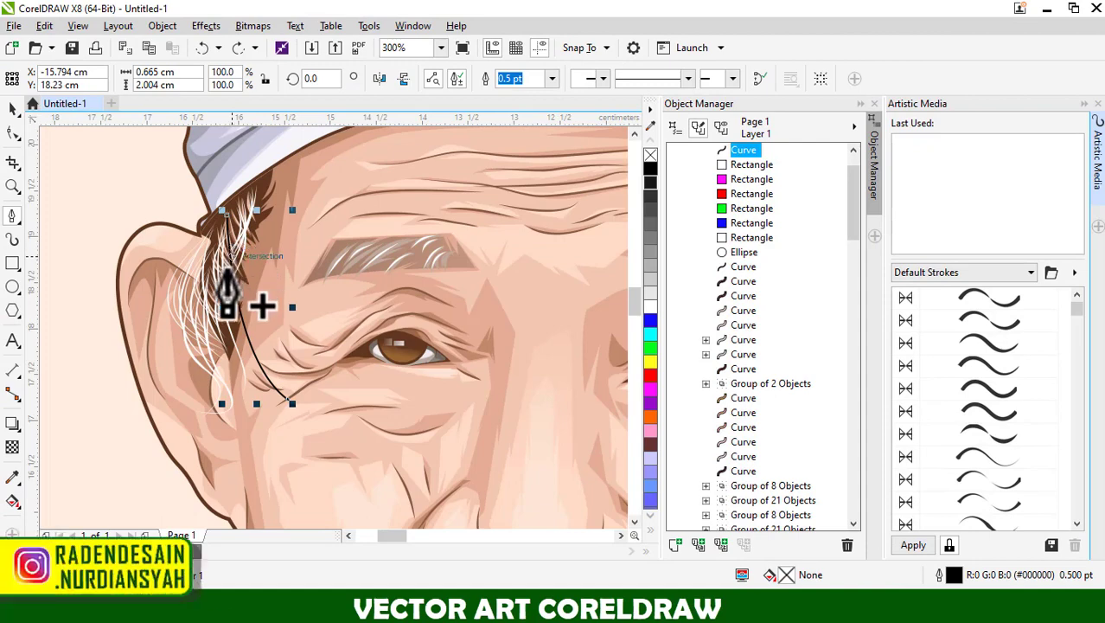
scroll(281, 358, "up", 1)
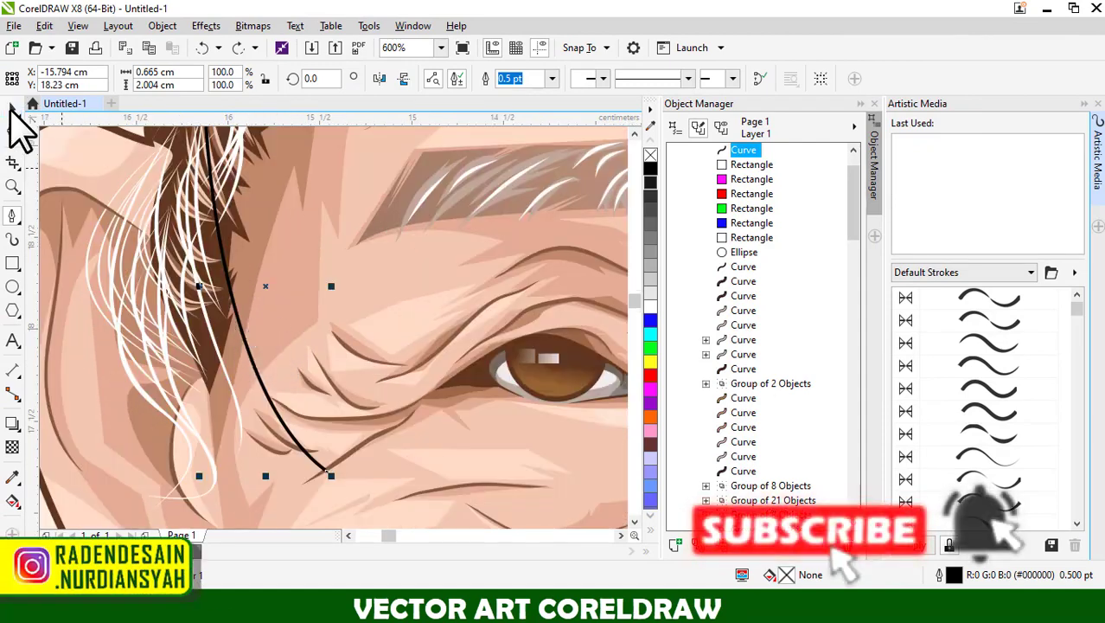
Apply a tapered Default Strokes artistic media preset to the curve beside the sideburn.
left_click(12, 108)
scroll(209, 338, "up", 1)
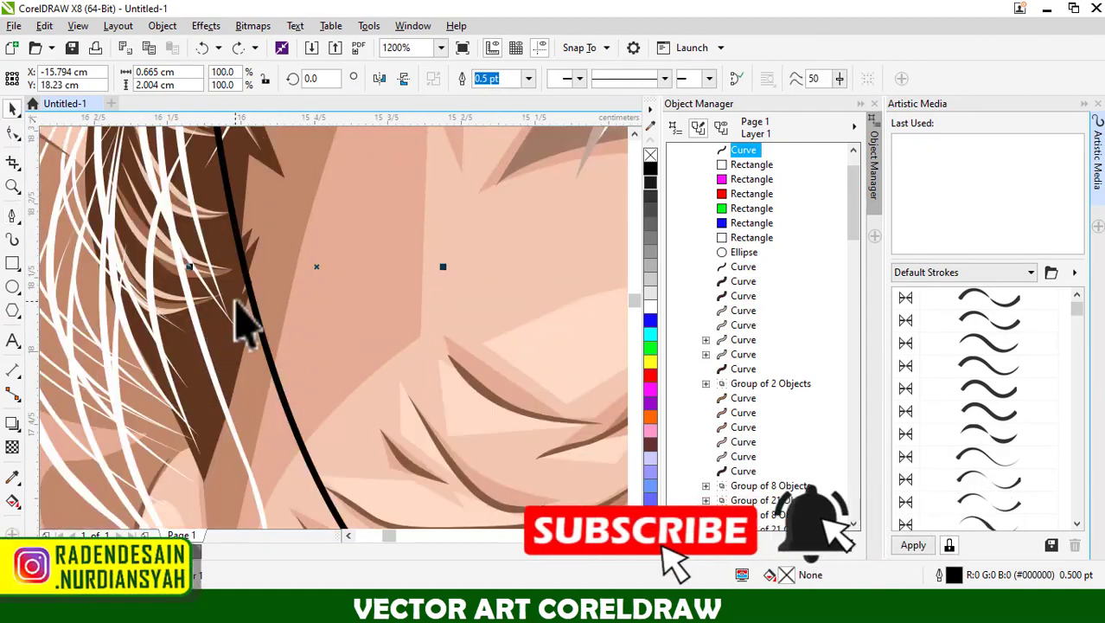
scroll(235, 299, "down", 1)
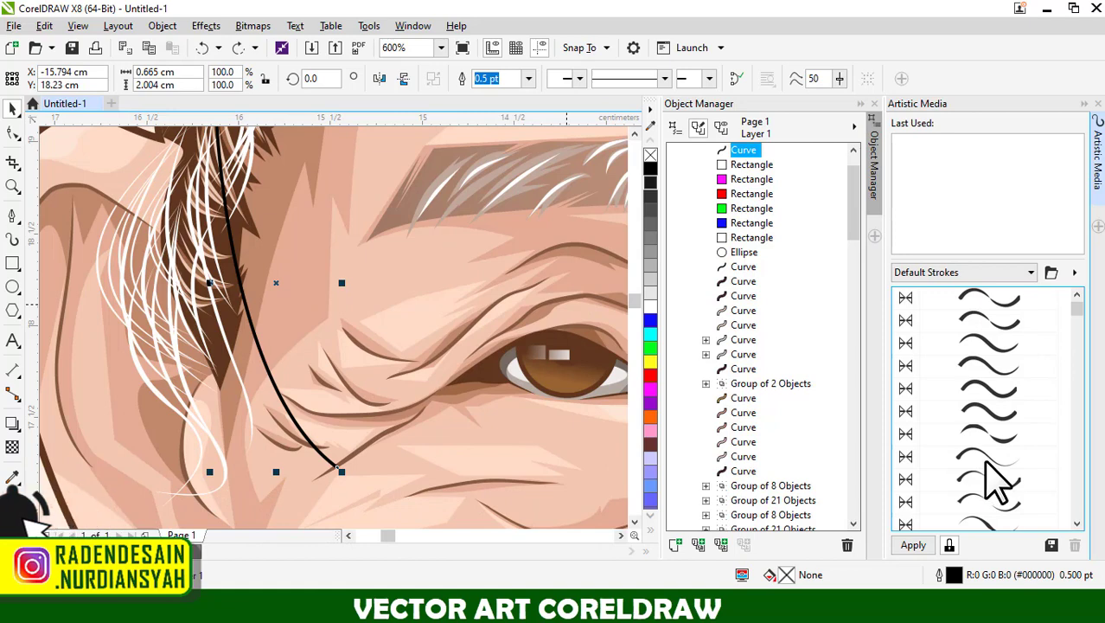
left_click(984, 366)
left_click(488, 352)
scroll(292, 290, "down", 2)
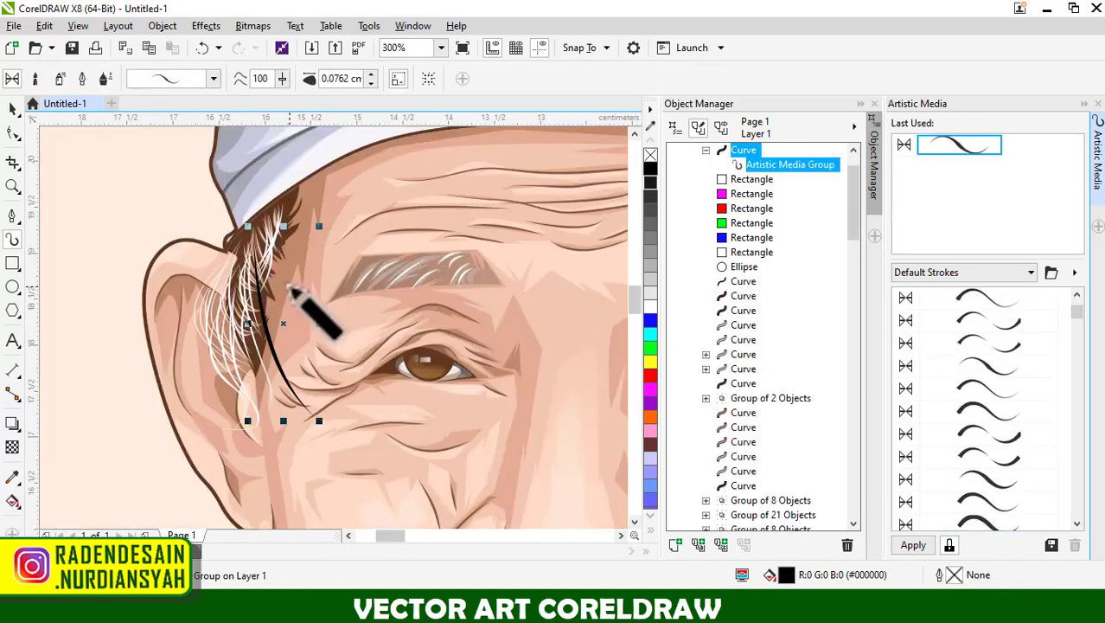
scroll(271, 338, "up", 4)
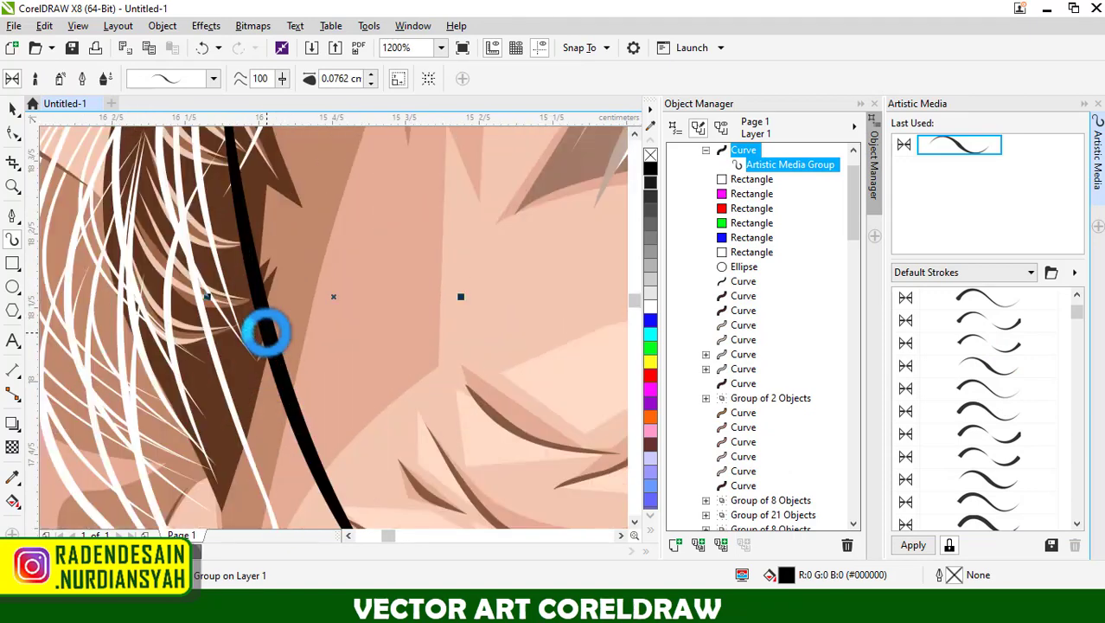
Set the artistic media stroke's width to 0.5762 cm.
scroll(267, 332, "down", 1)
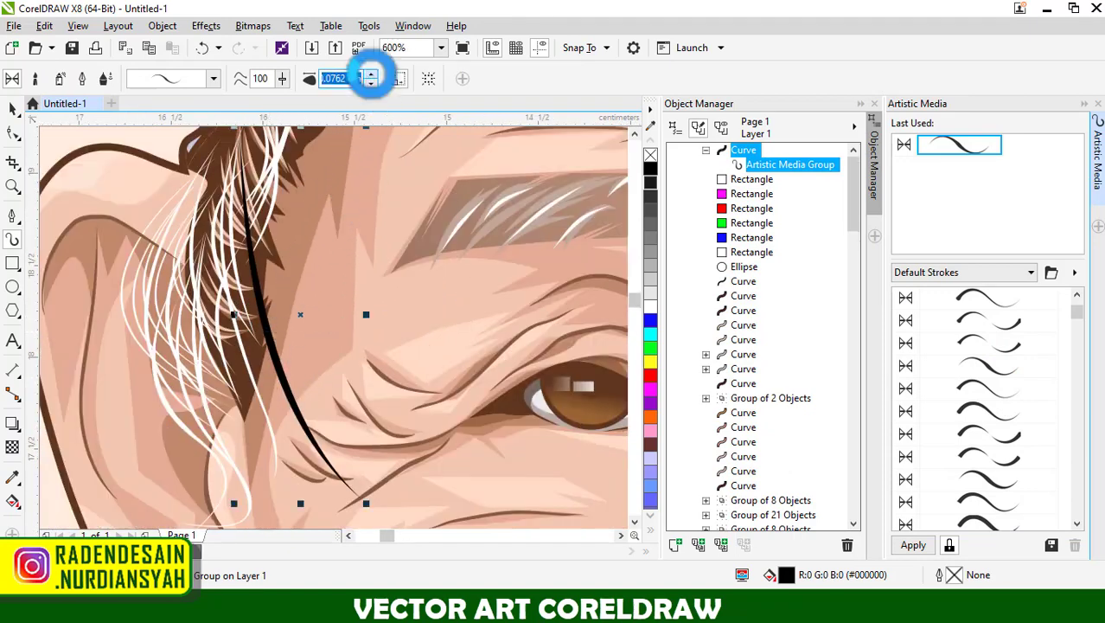
left_click(370, 75)
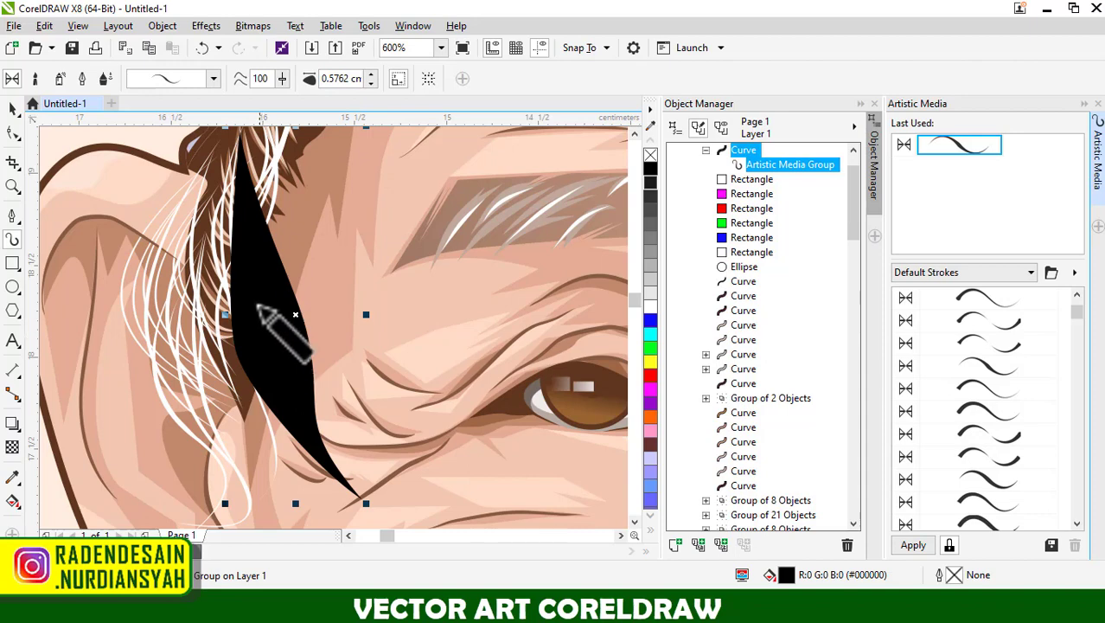
scroll(258, 307, "down", 4)
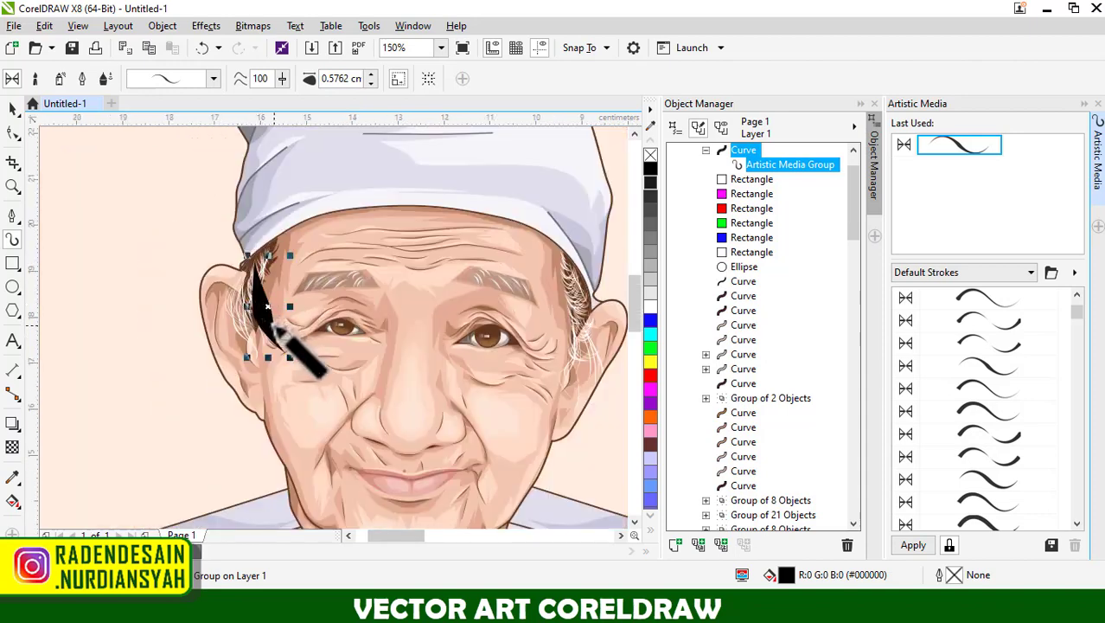
Delete the thick artistic media stroke beside the sideburn.
key("Delete")
scroll(76, 232, "down", 4)
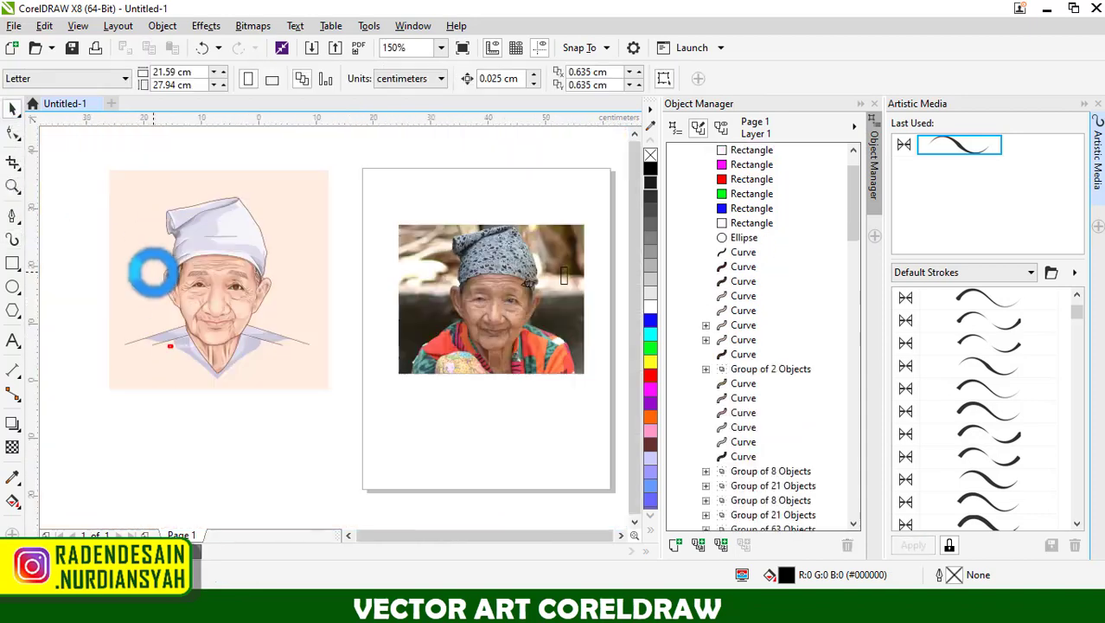
Select all objects of the vector portrait, enlarge them to about 53 by 53 cm and place them beside the page.
left_click_drag(276, 210, 102, 412)
left_click_drag(245, 336, 440, 515)
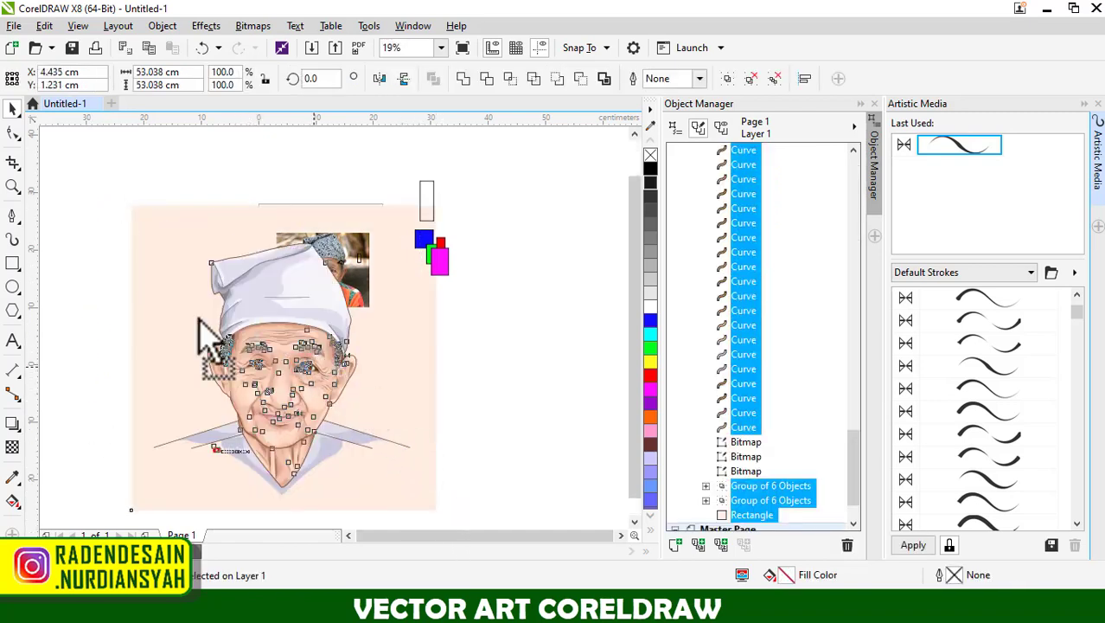
scroll(215, 282, "down", 2)
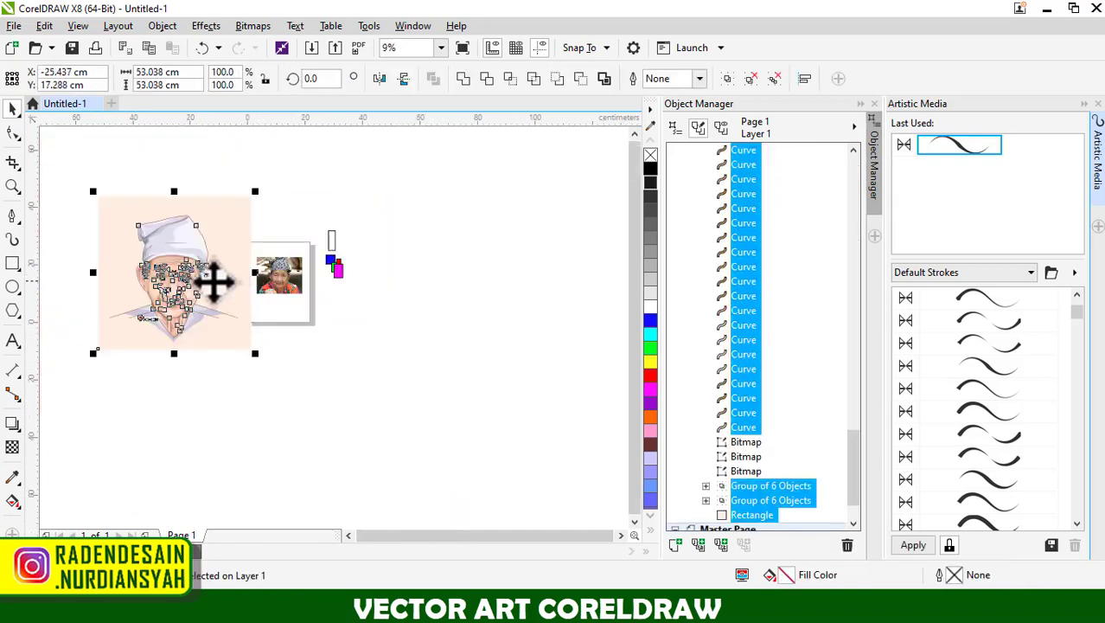
scroll(155, 267, "up", 2)
Draw a curved pen line about 0.94 by 3.81 cm on the enlarged portrait, from the sideburn hair toward the eye wrinkles.
left_click(12, 217)
scroll(221, 290, "up", 1)
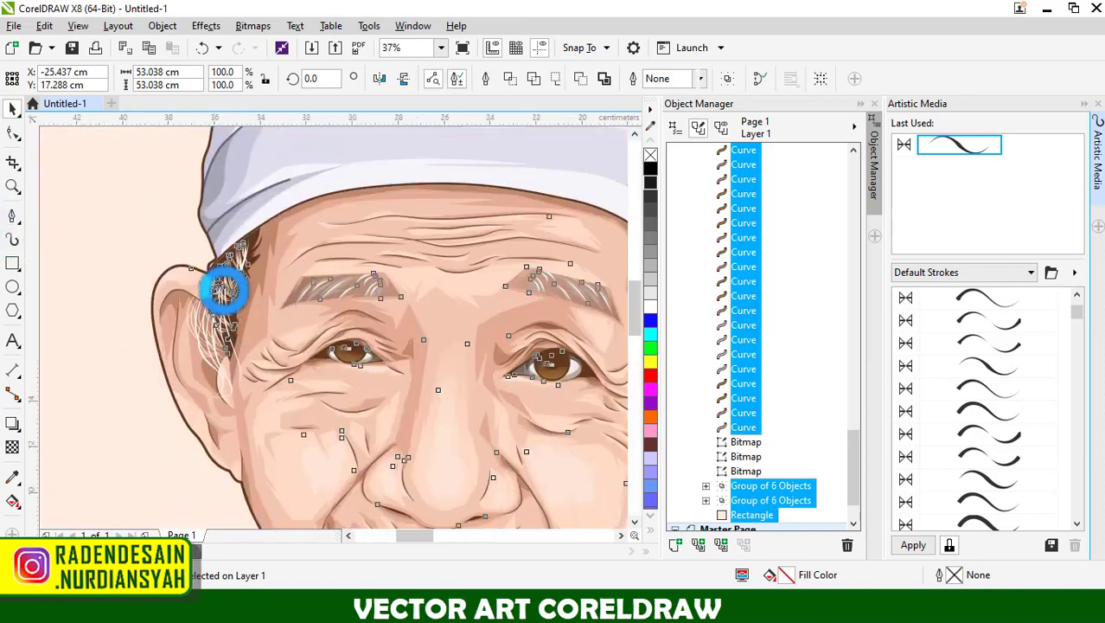
scroll(230, 295, "up", 5)
scroll(222, 239, "down", 1)
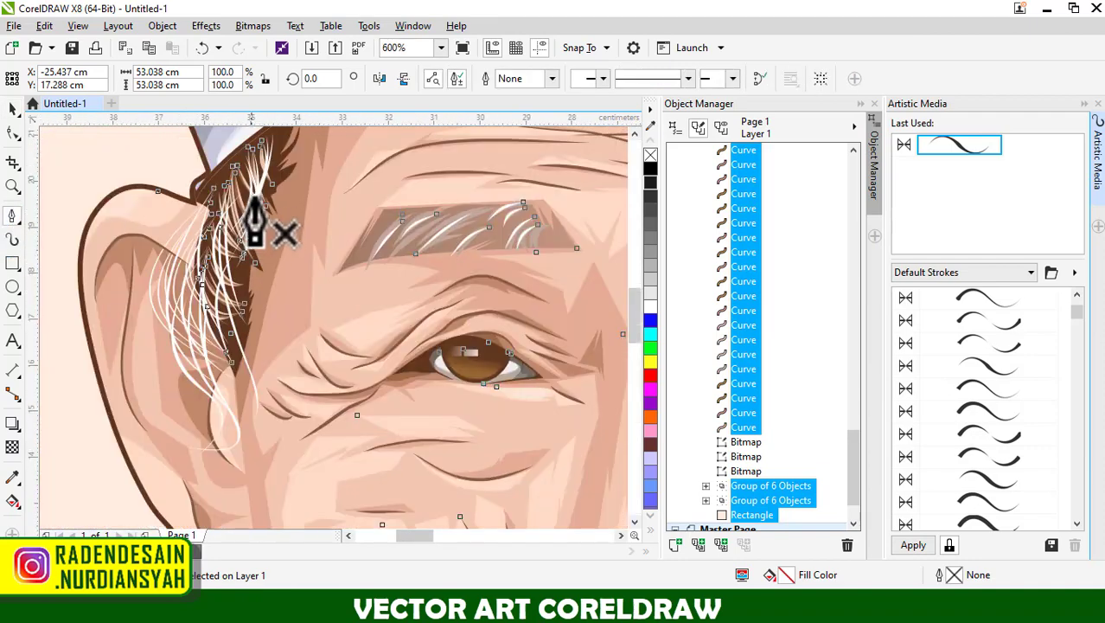
left_click(241, 173)
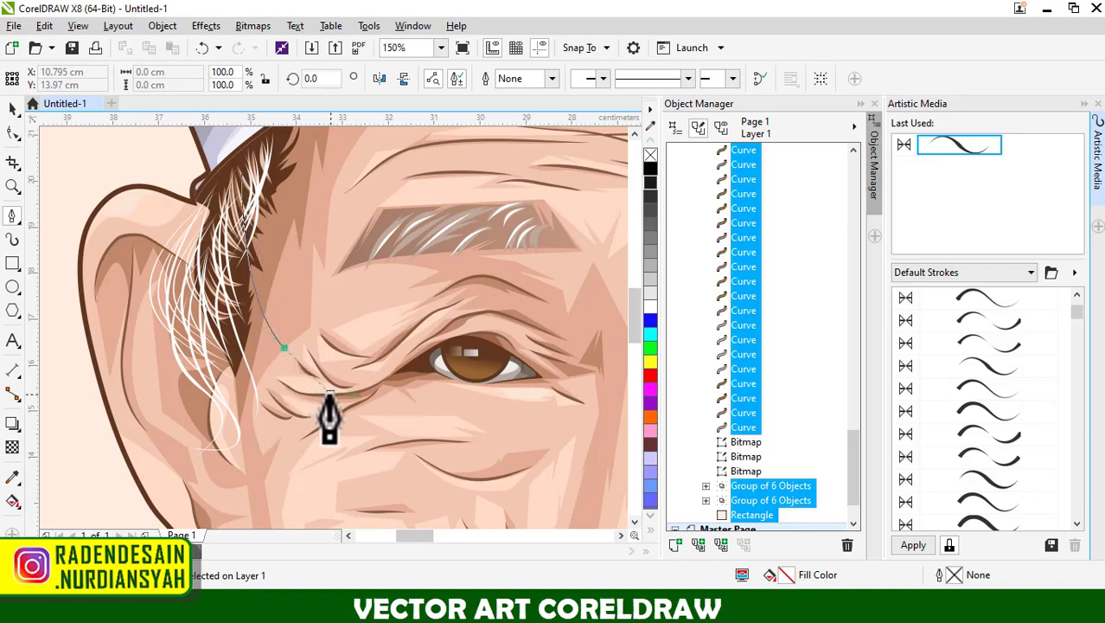
double_click(285, 348)
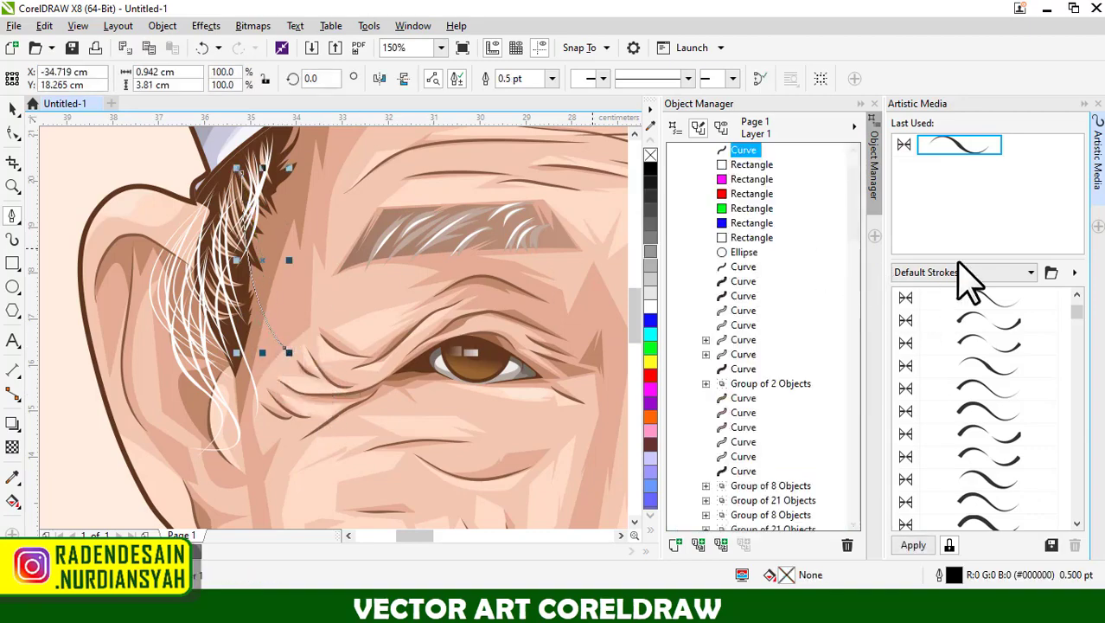
Apply the last used artistic media preset to the sideburn curve and reduce its stroke width to 0.0762 cm.
left_click(951, 146)
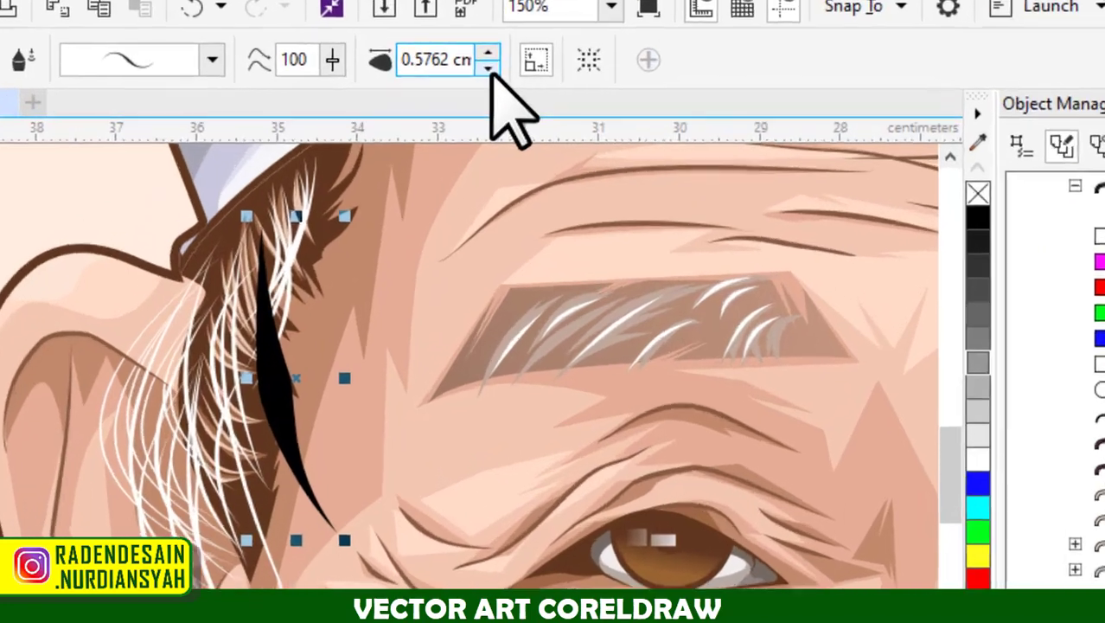
left_click(371, 83)
left_click(371, 83)
left_click(371, 83)
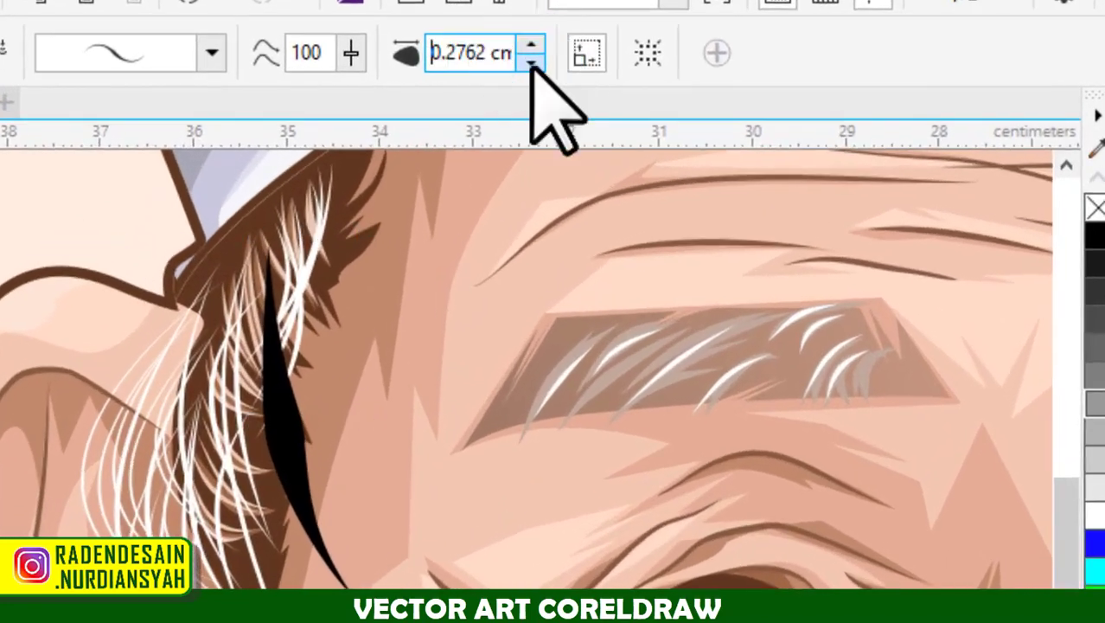
left_click(531, 64)
left_click(531, 62)
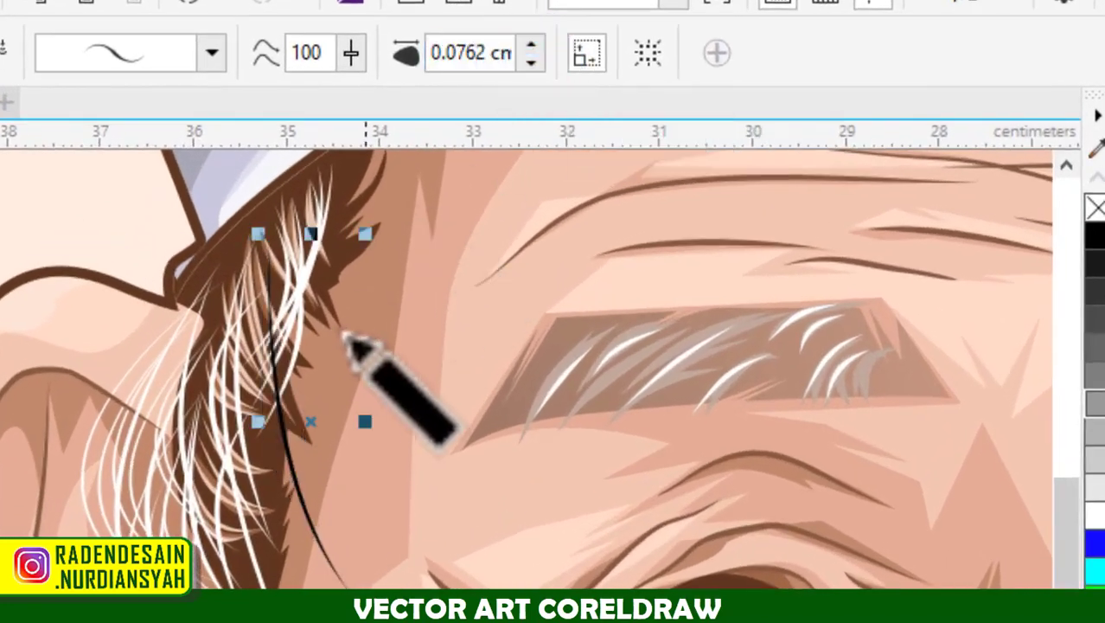
Delete the thin artistic media stroke beside the enlarged portrait's sideburn.
scroll(346, 337, "up", 2)
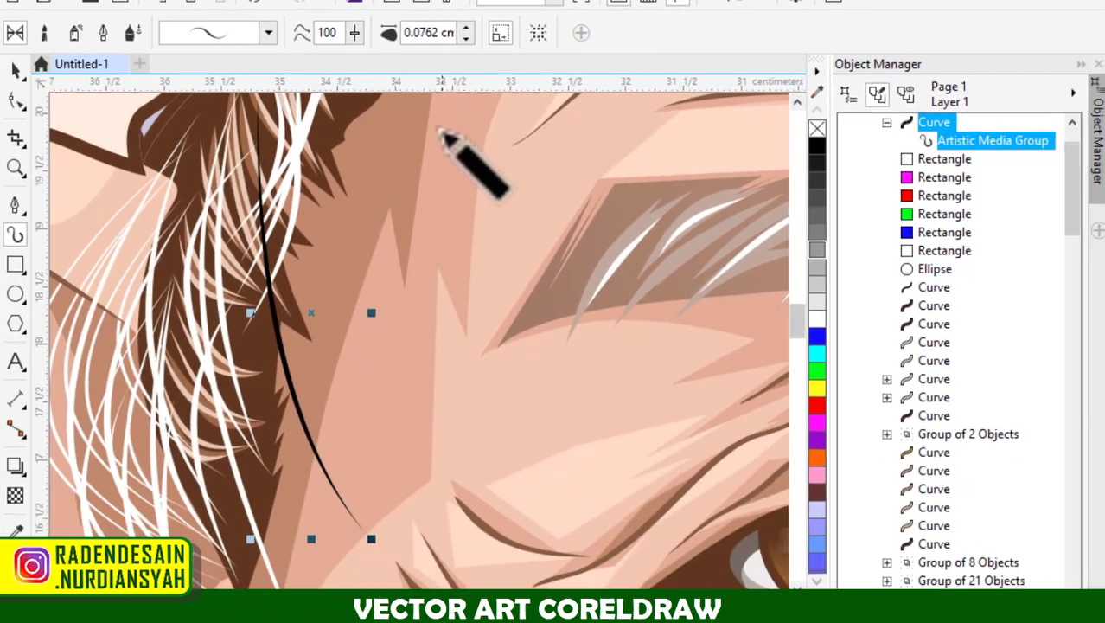
scroll(326, 246, "down", 3)
scroll(186, 185, "down", 2)
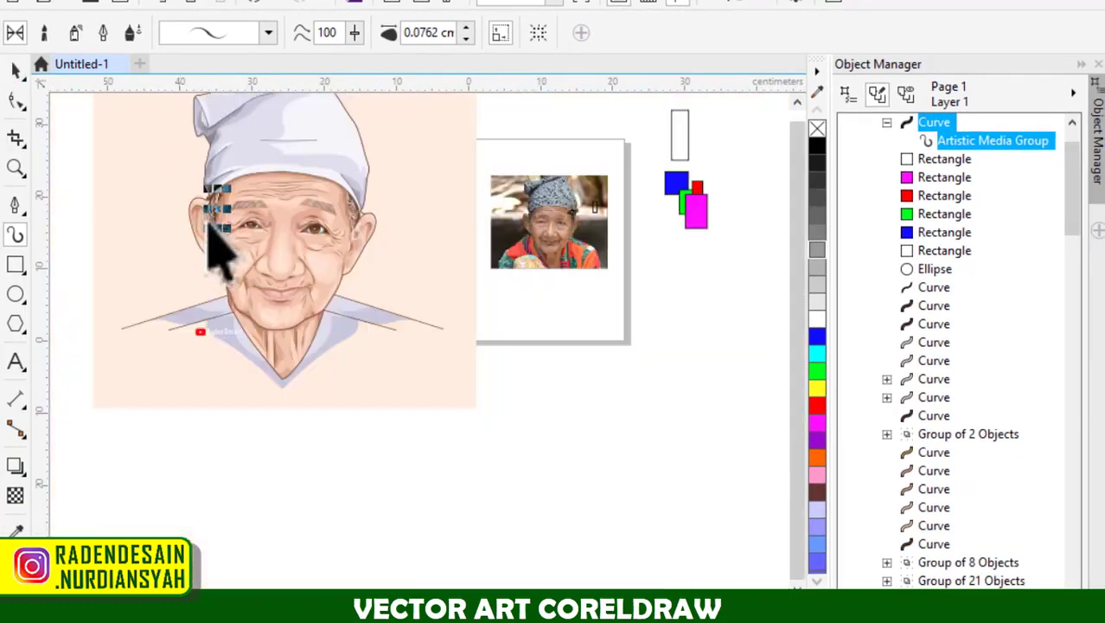
key("Delete")
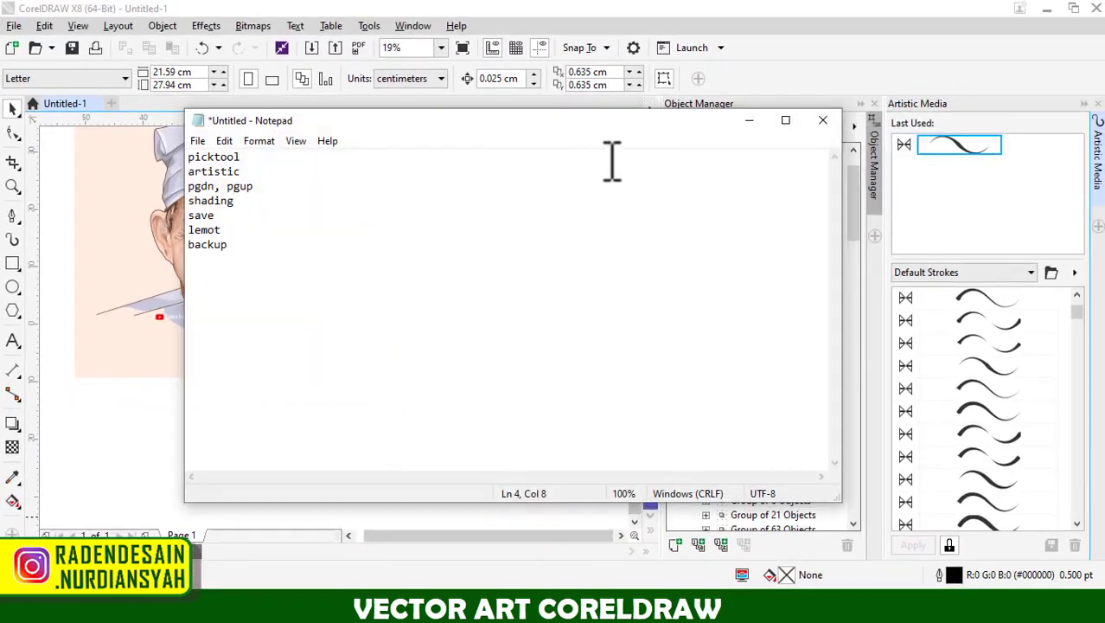
Return from the Notepad notes to CorelDRAW and undo the sideburn stroke edits and the portrait's enlargement.
left_click(749, 120)
scroll(277, 307, "down", 2)
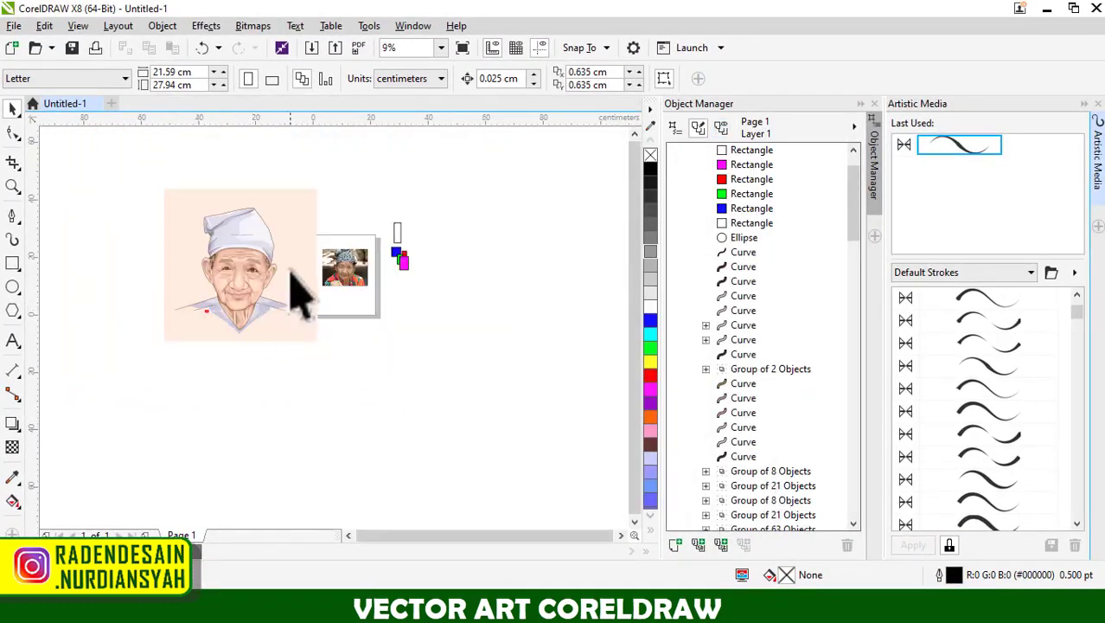
key("ctrl+z")
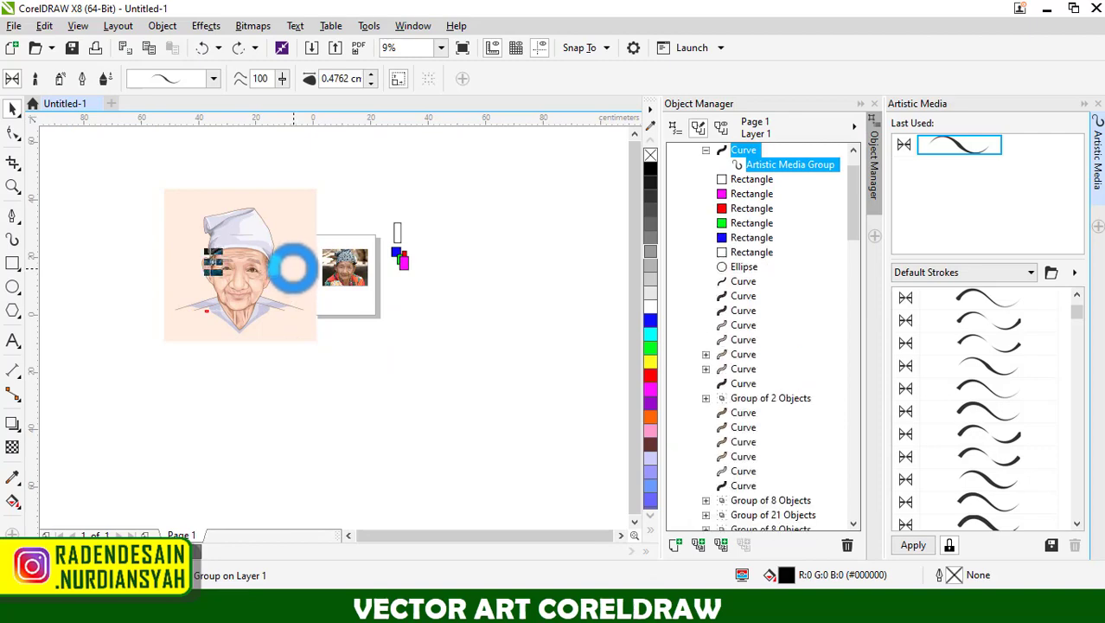
key("ctrl+z")
key("ctrl+z")
scroll(279, 277, "up", 4)
key("Escape")
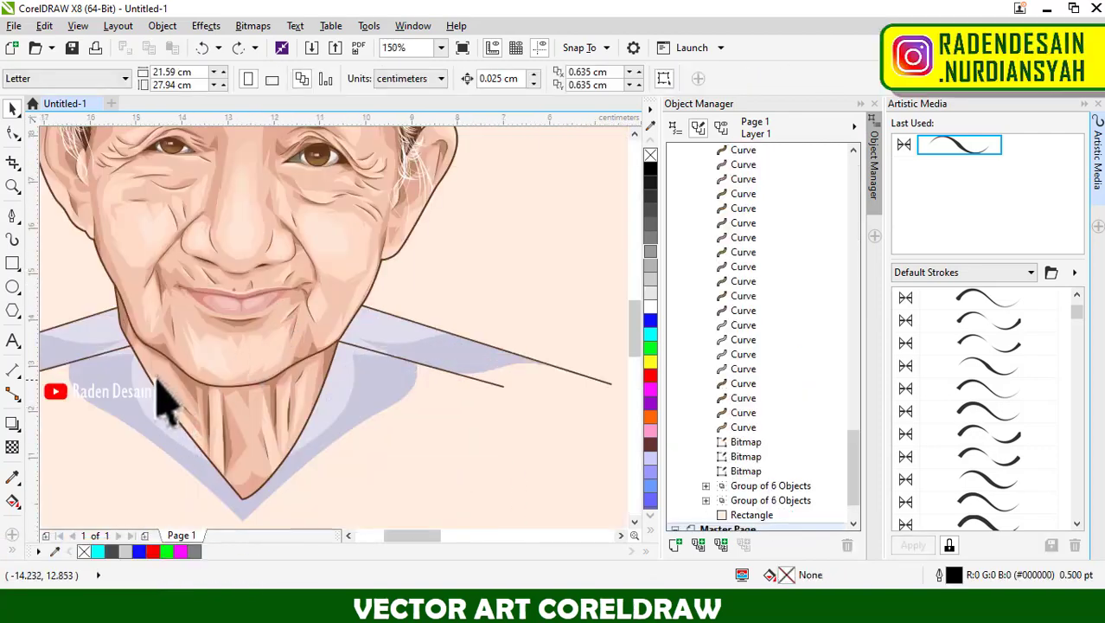
Select the base skin shape of the portrait's face and neck and bring it to the front of the layer.
left_click(157, 378)
left_click(135, 287)
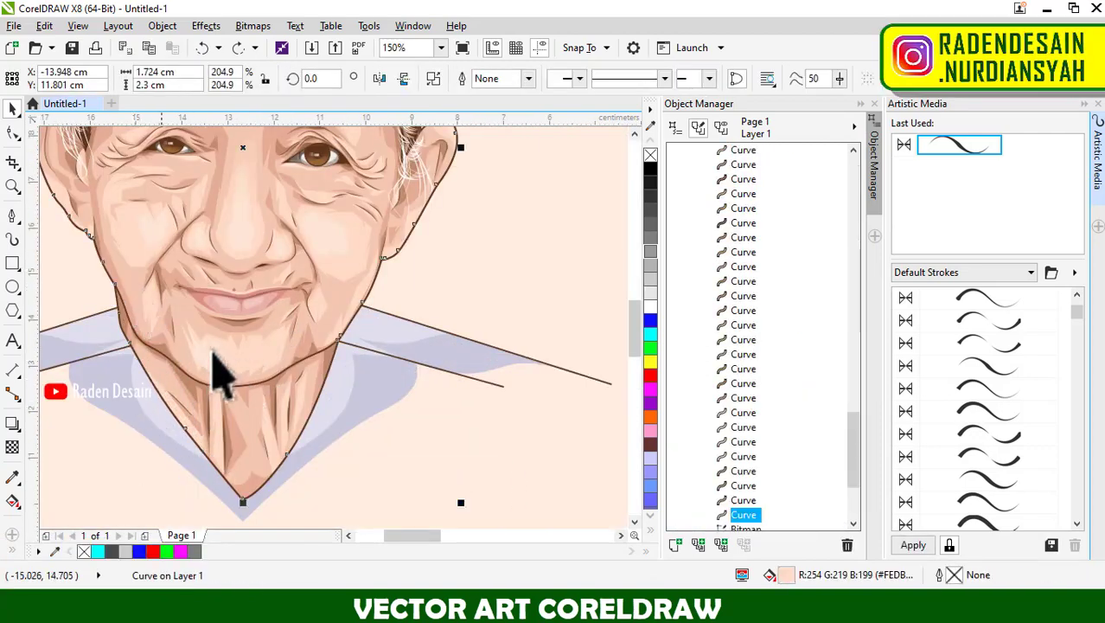
scroll(264, 364, "down", 2)
scroll(266, 245, "up", 2)
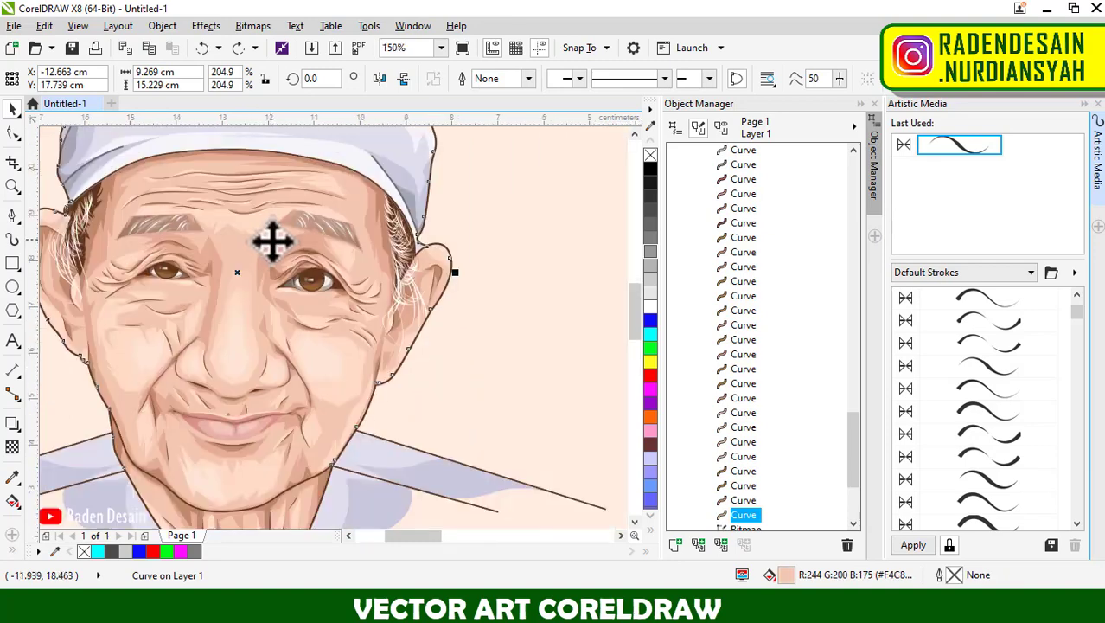
key("shift+Page_Up")
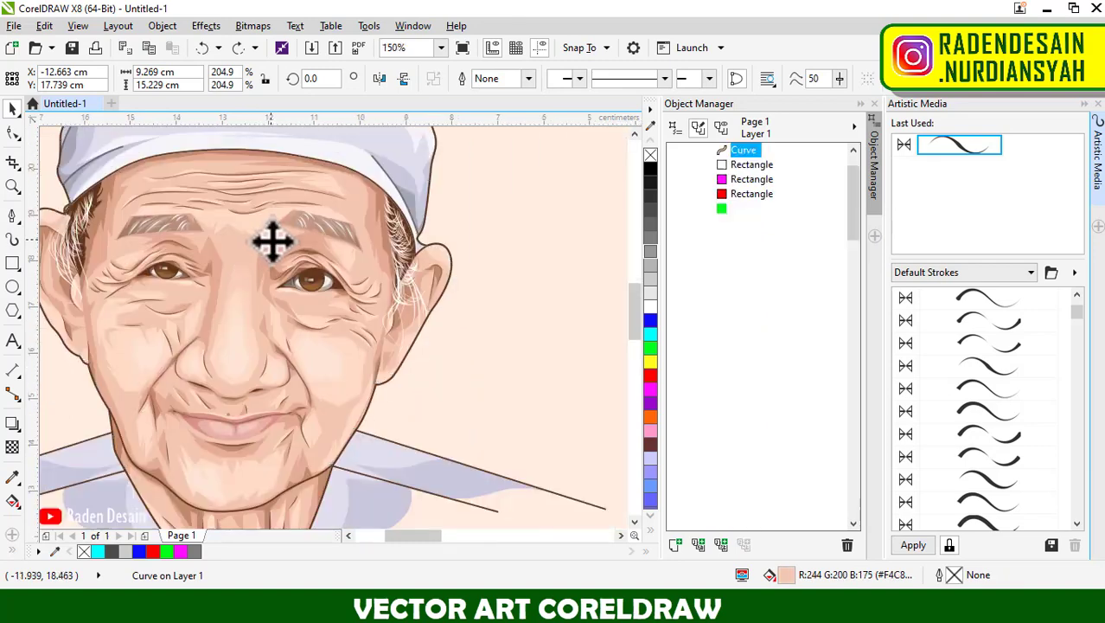
Examine the reordered skin shape on the portrait and compare it with the face and eyes in the reference photo.
scroll(289, 292, "down", 2)
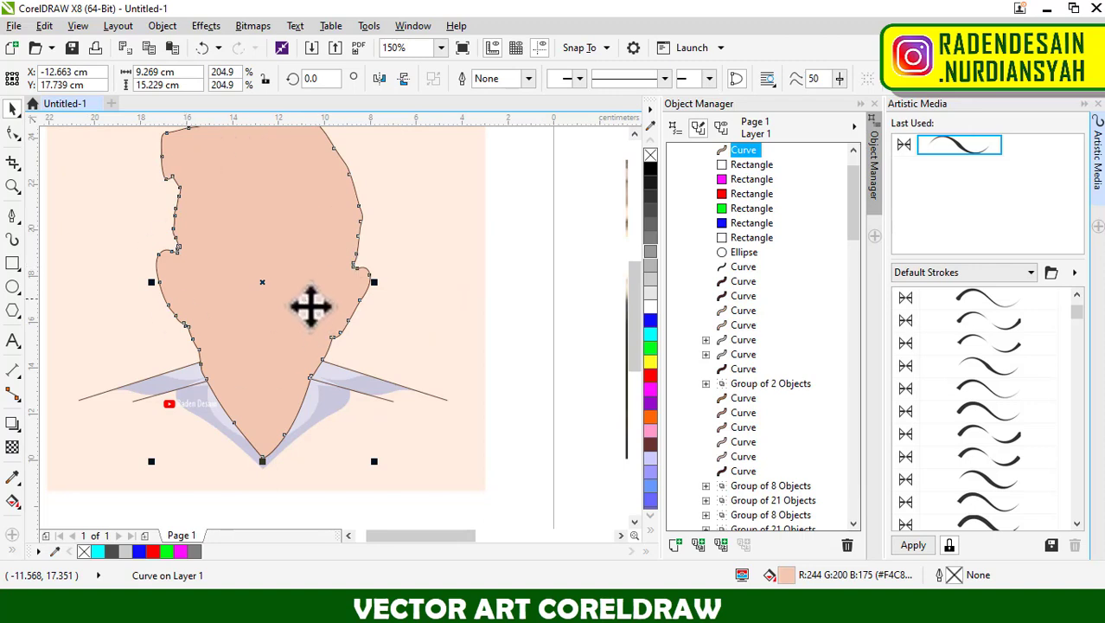
scroll(310, 305, "down", 4)
scroll(310, 281, "up", 2)
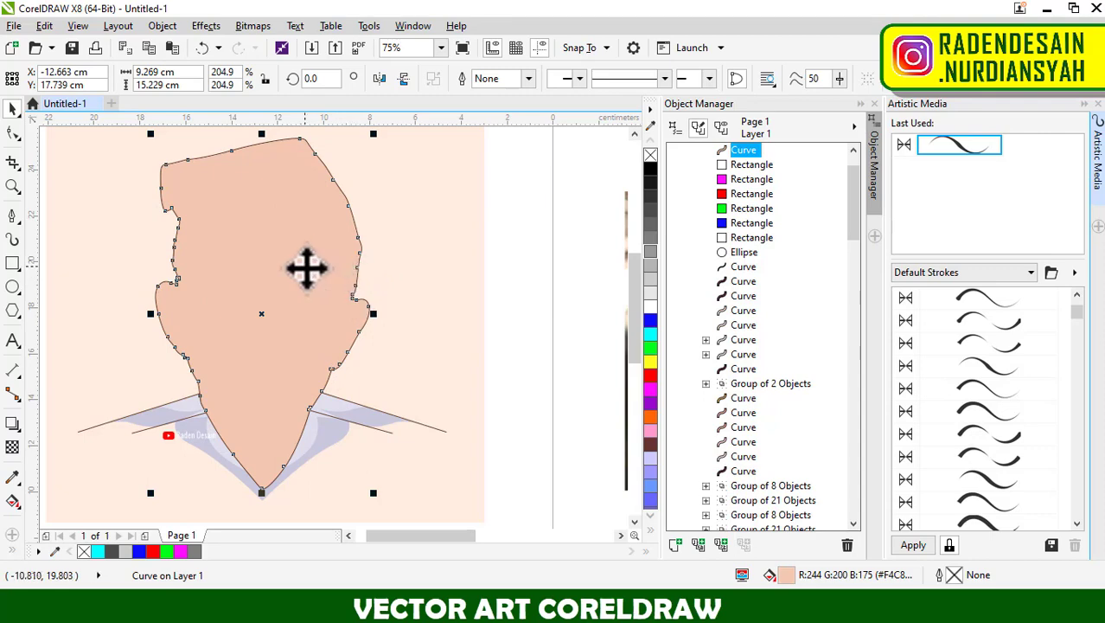
scroll(307, 268, "down", 2)
scroll(309, 277, "down", 1)
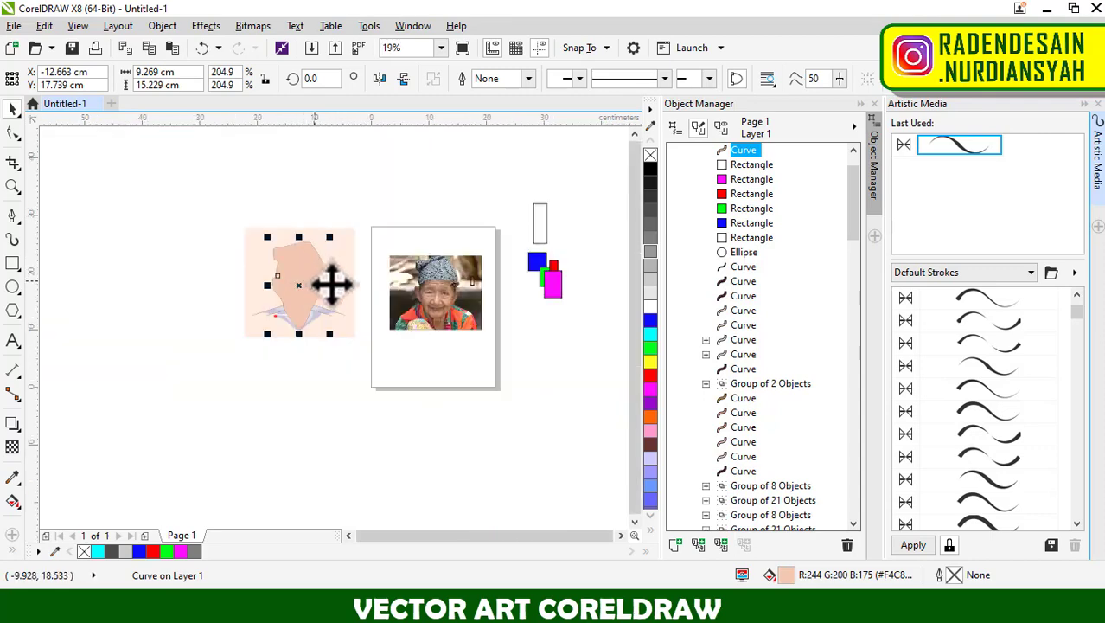
scroll(438, 285, "up", 2)
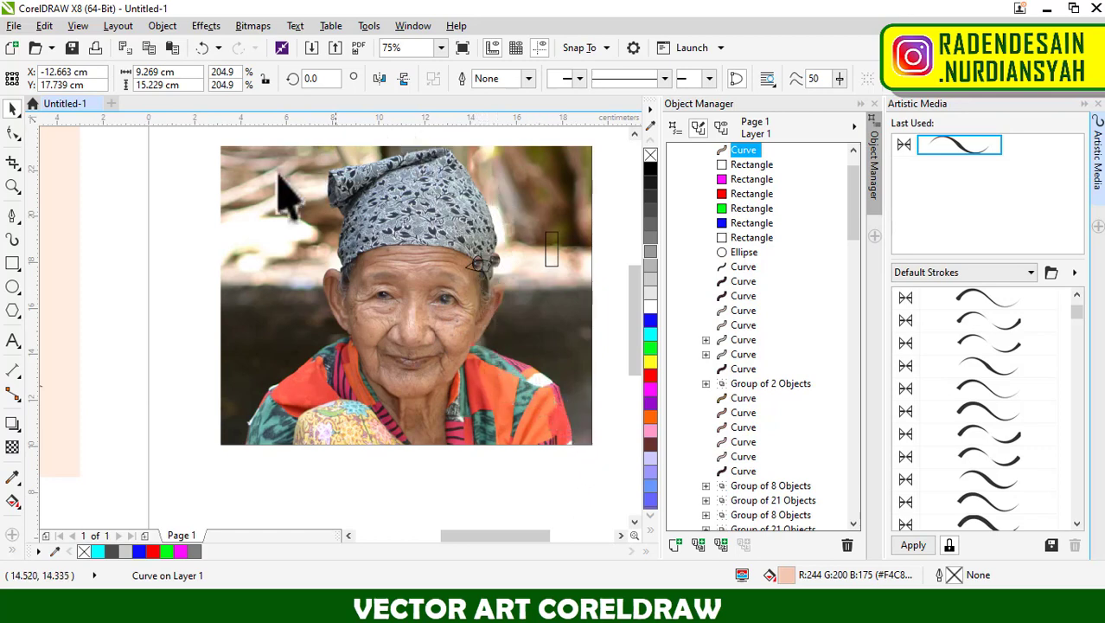
scroll(469, 302, "up", 2)
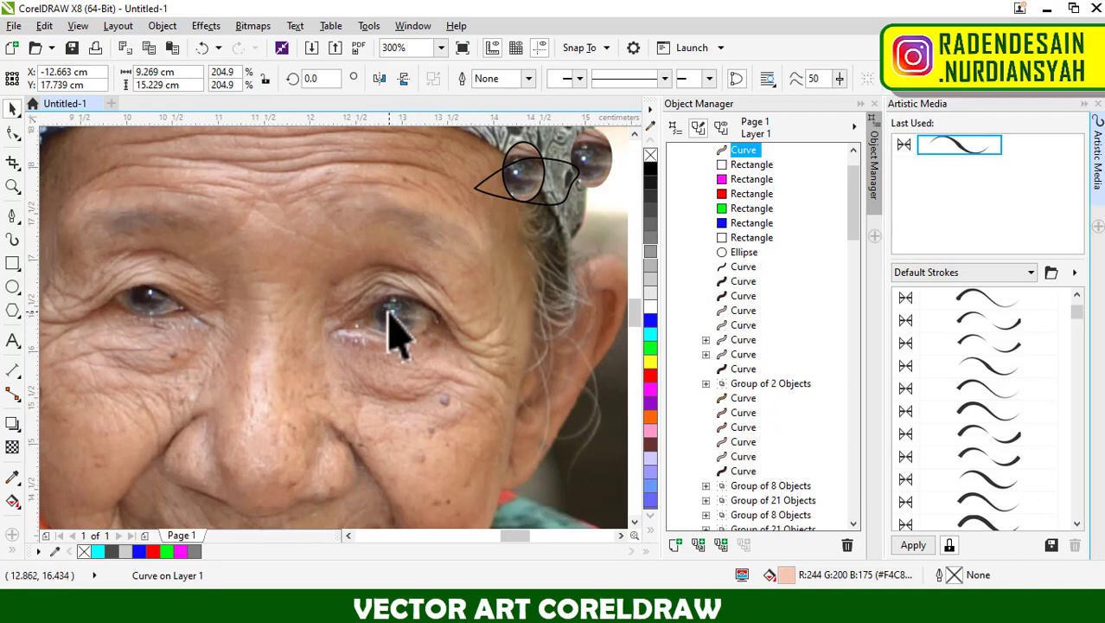
scroll(389, 313, "down", 3)
scroll(225, 268, "up", 1)
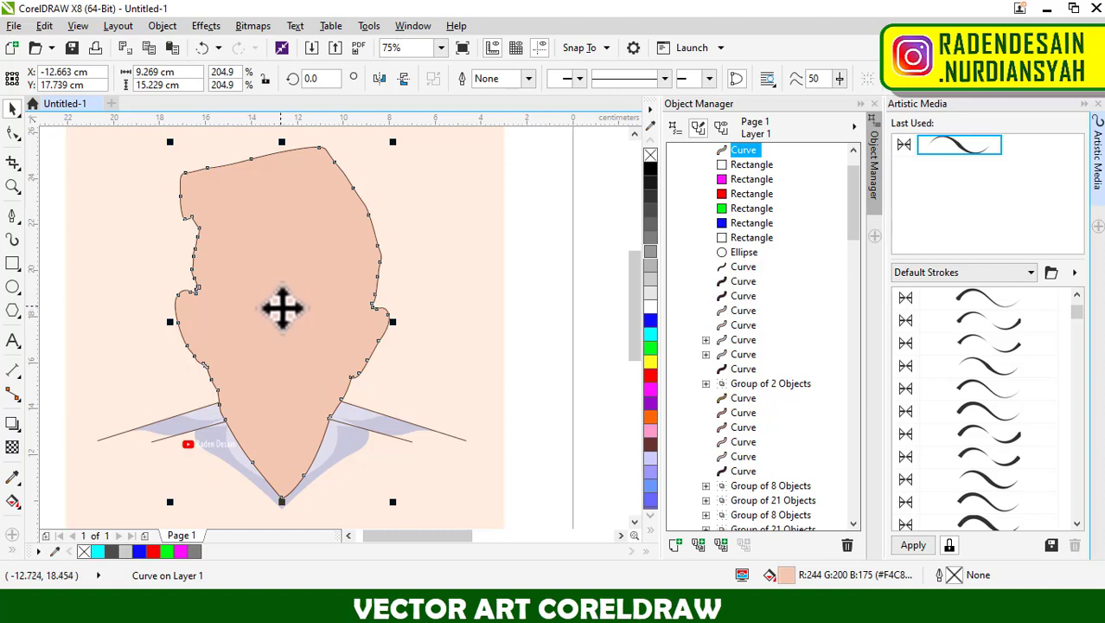
scroll(282, 307, "down", 5)
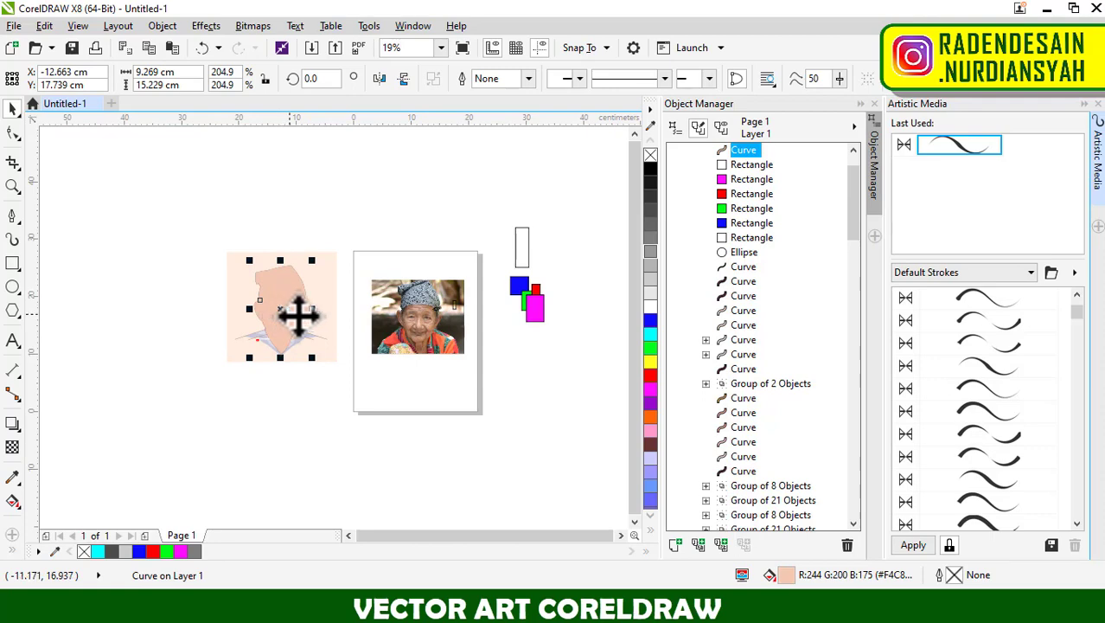
Select the magenta rectangle beside the page and look up the Object Manager among the available dockers.
scroll(562, 302, "up", 5)
left_click(486, 321)
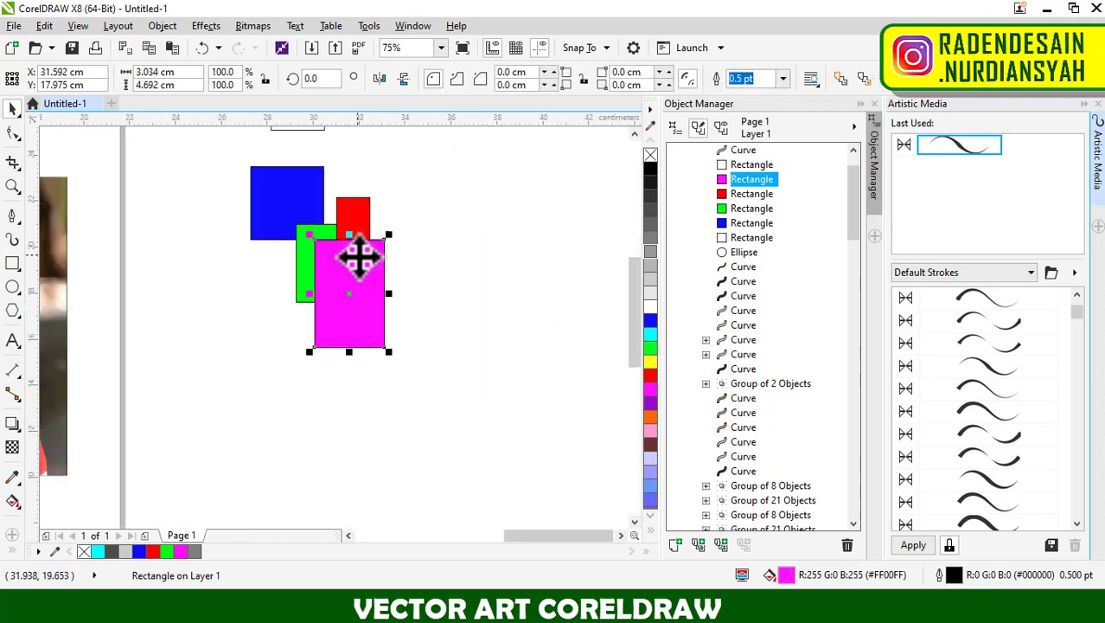
scroll(358, 257, "up", 2)
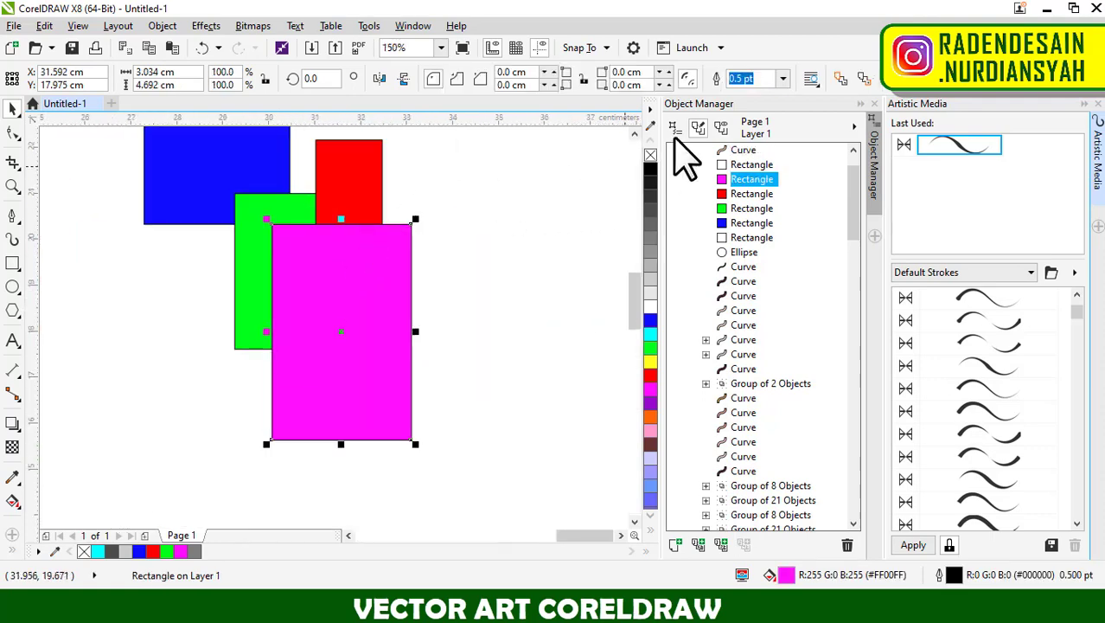
left_click(412, 26)
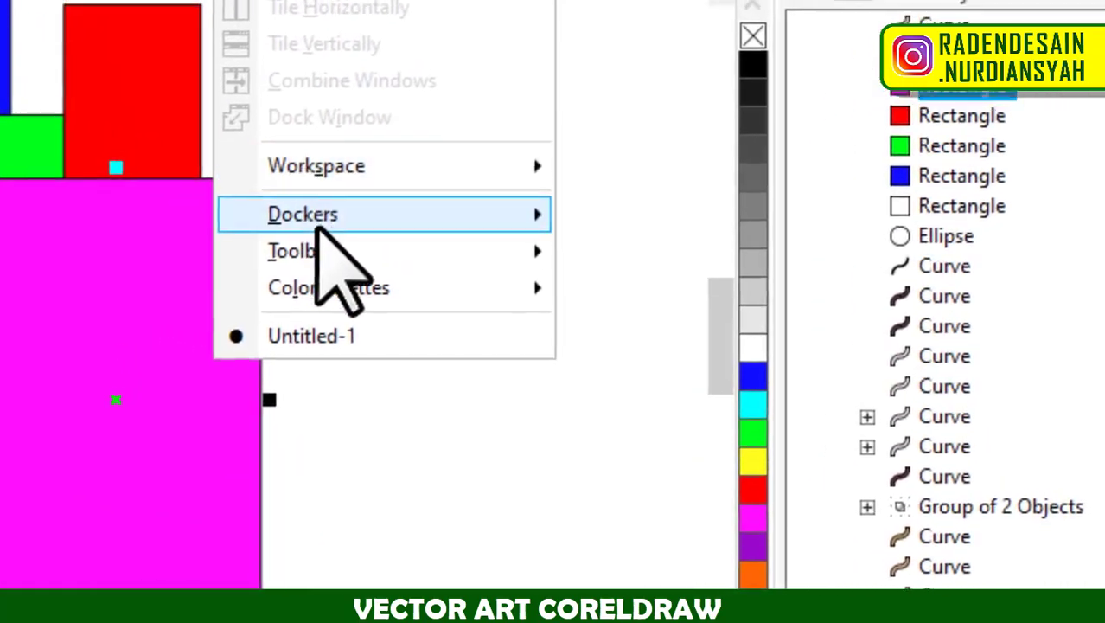
mouse_move(472, 216)
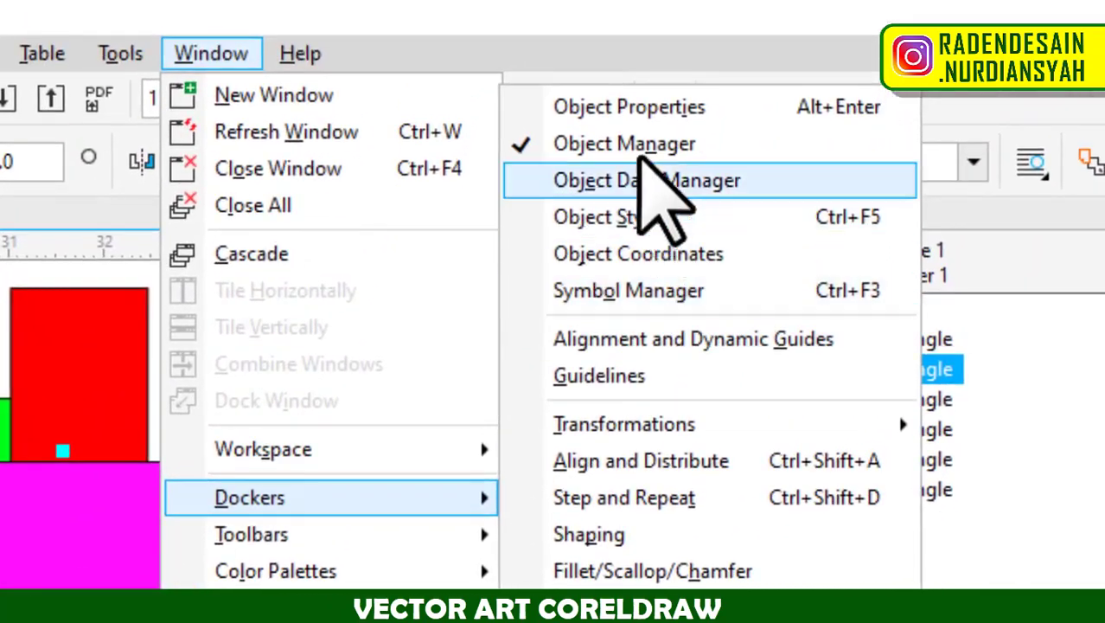
key("Escape")
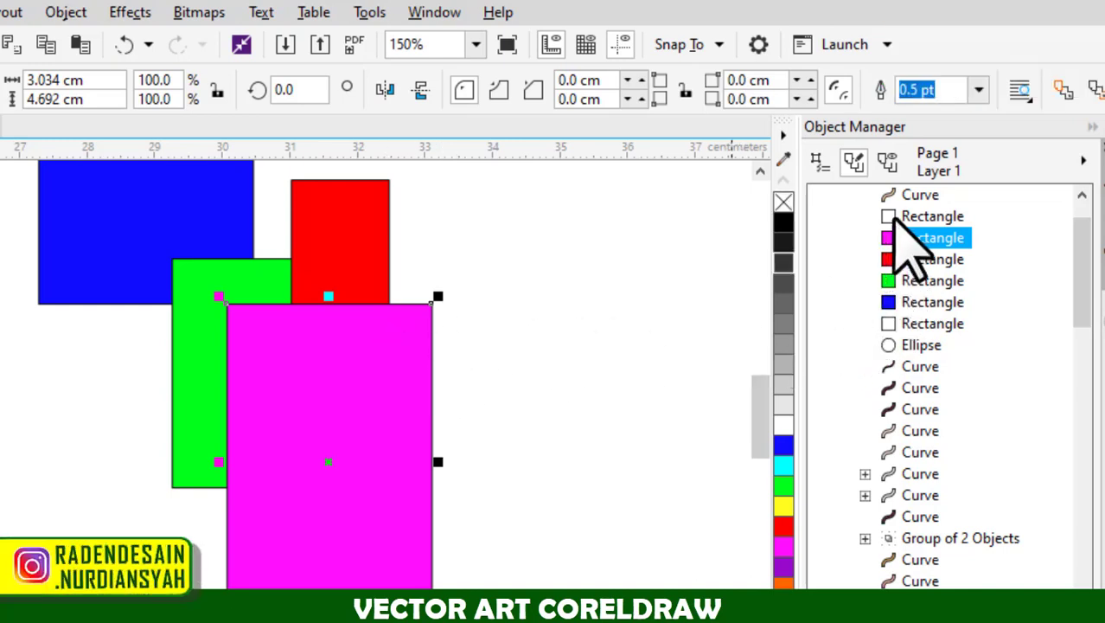
Move the magenta rectangle one level down in the stacking order, directly behind the red rectangle.
mouse_move(928, 244)
left_mouse_down()
mouse_move(930, 300)
mouse_move(932, 258)
left_mouse_up()
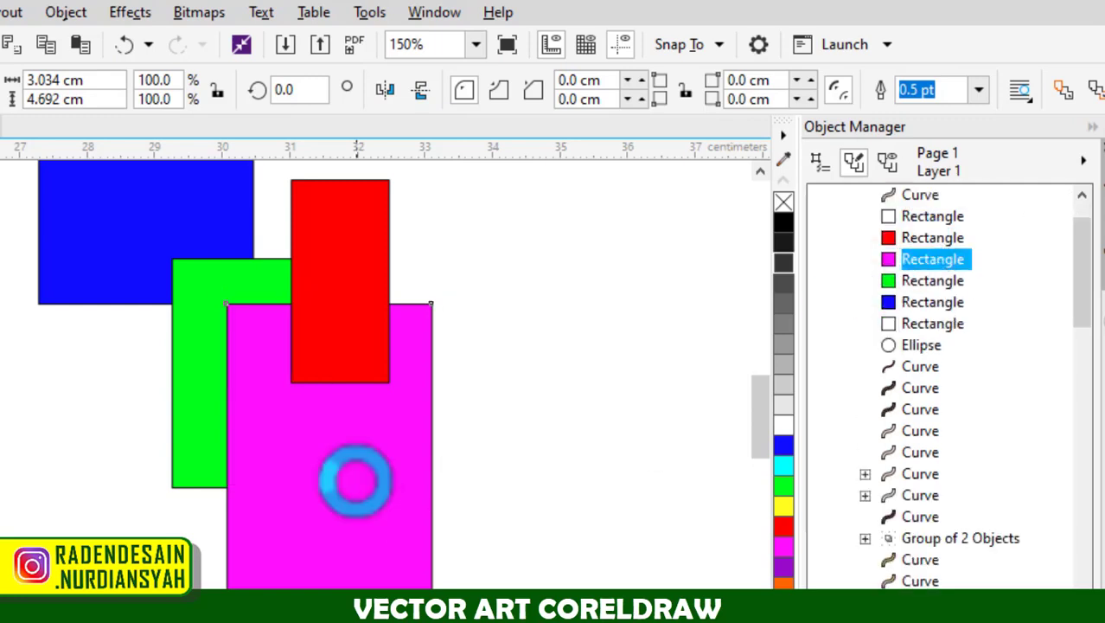
scroll(596, 393, "down", 6)
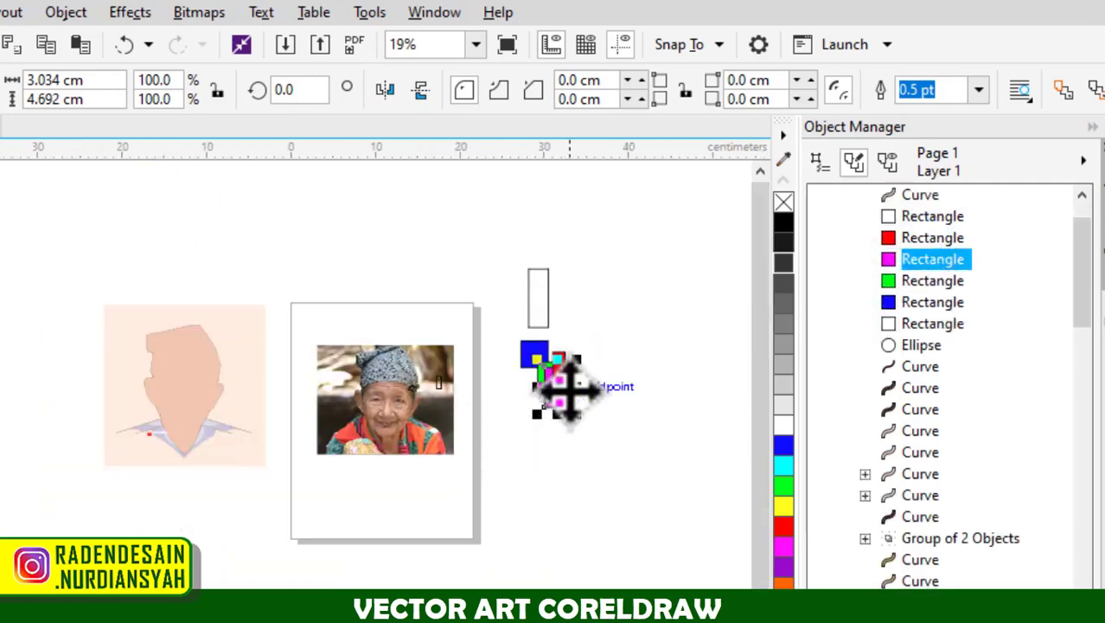
Look up the ordering commands available for the magenta rectangle beside the page.
scroll(563, 385, "up", 6)
scroll(563, 378, "down", 2)
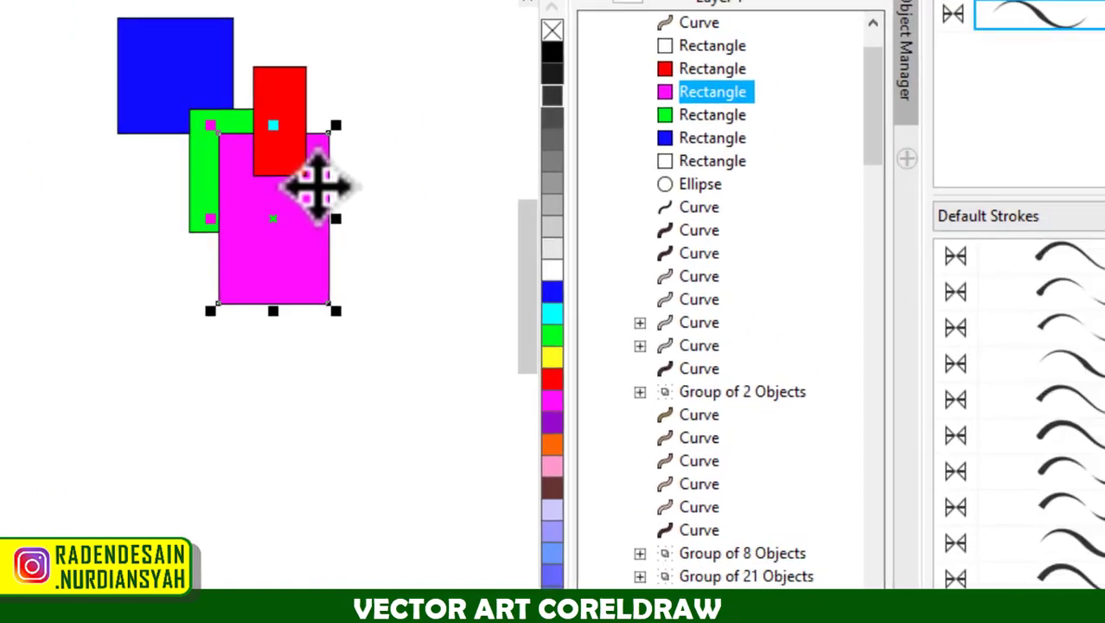
right_click(318, 185)
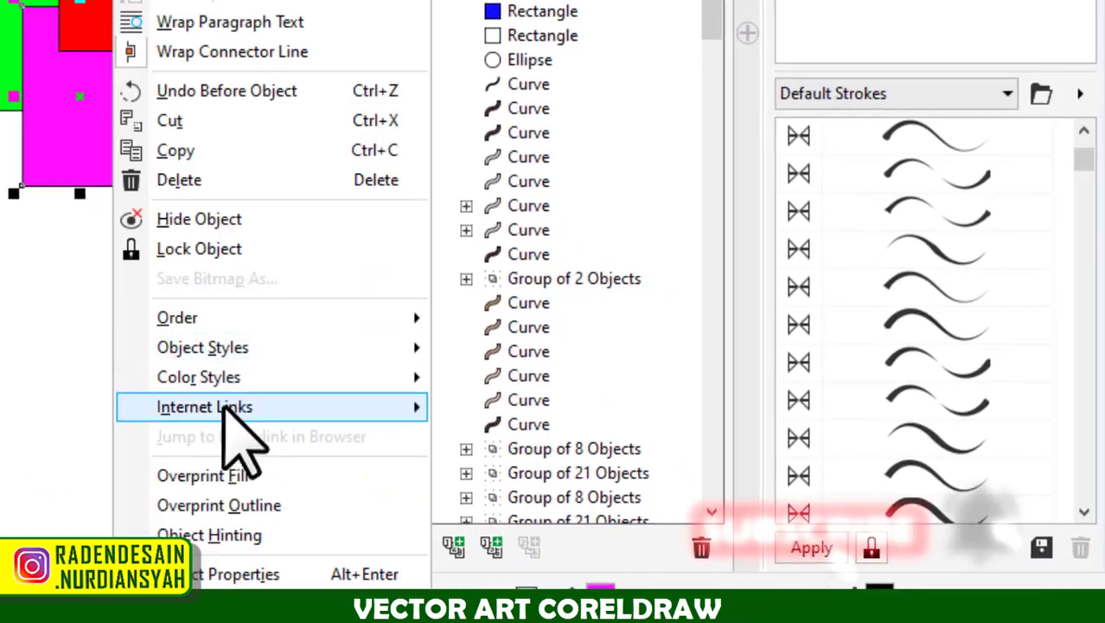
mouse_move(391, 436)
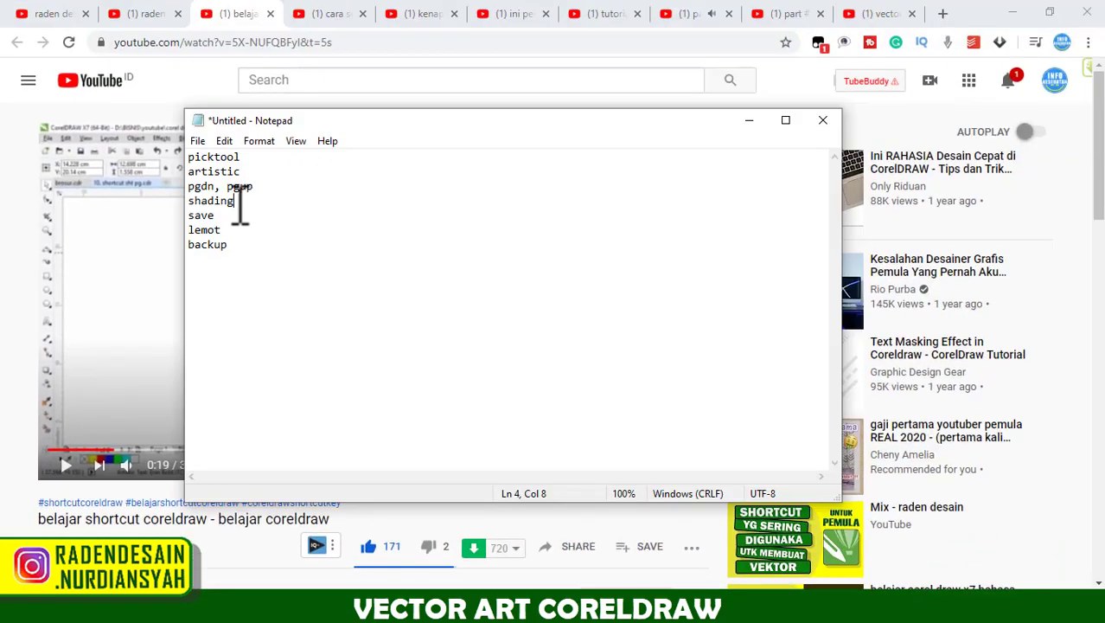
Put the Notepad notes away, show the "vector art - cara shading wajah vektor coreldraw" video in the browser, and look up its playback speed options.
left_click(749, 121)
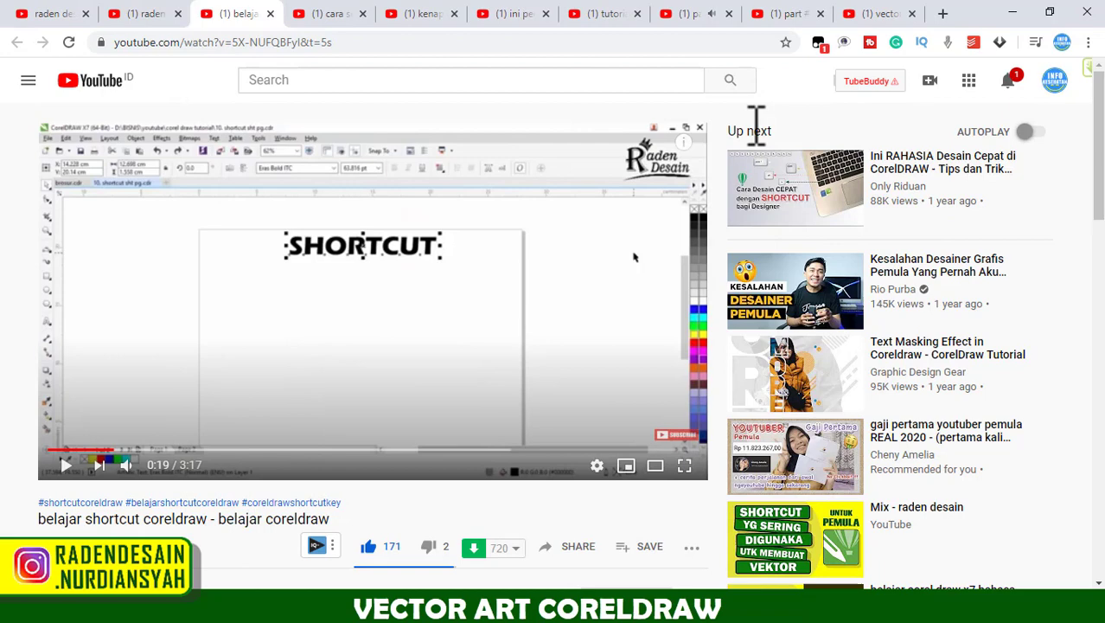
left_click(873, 13)
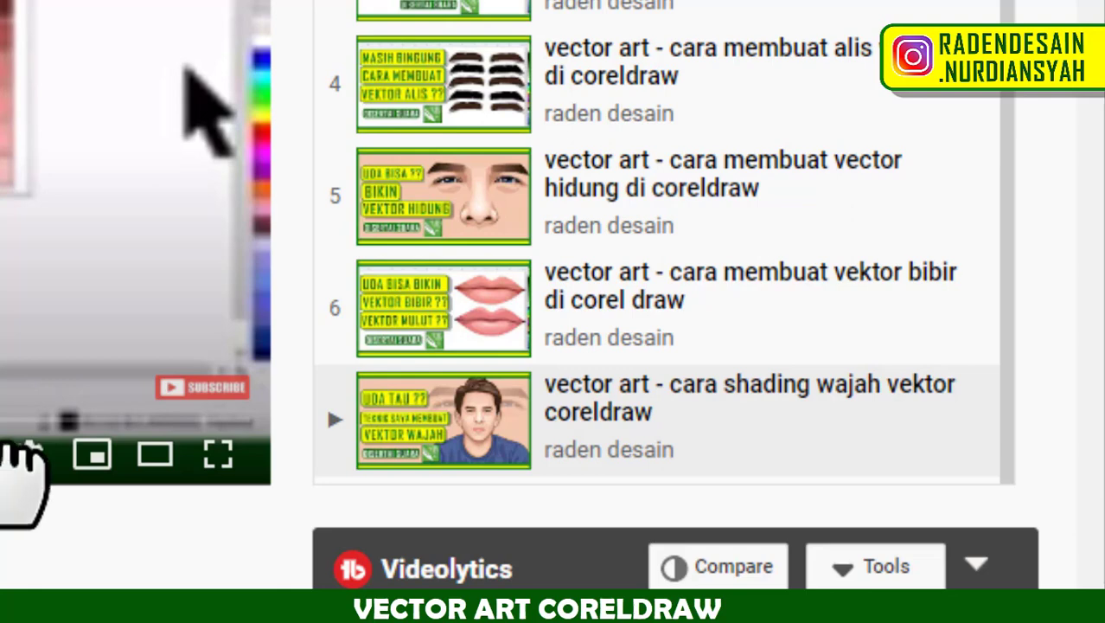
left_click(30, 454)
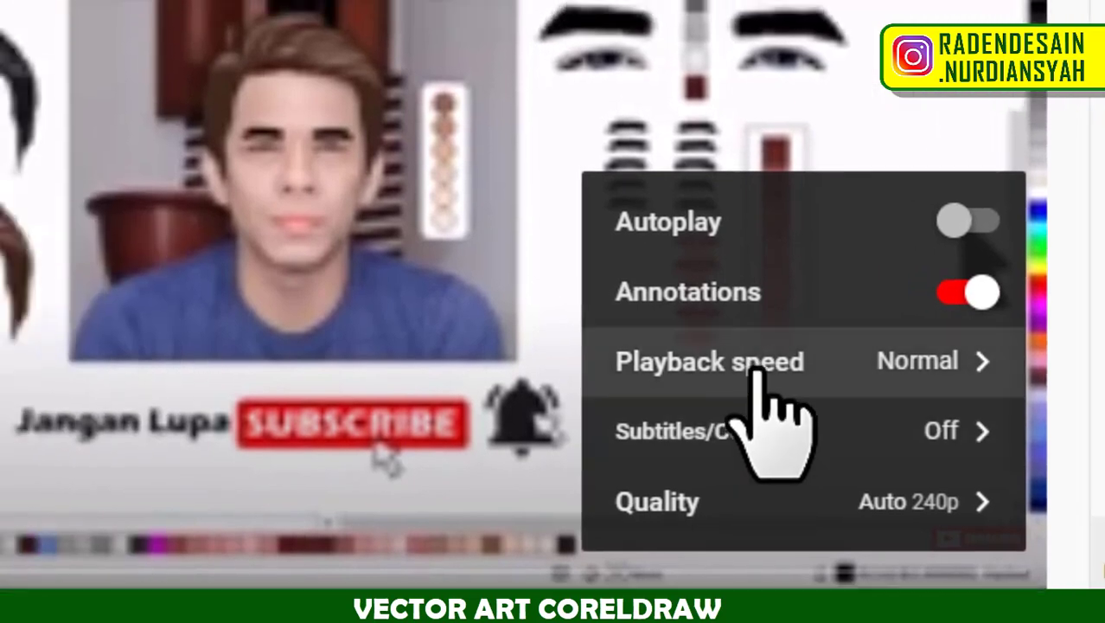
left_click(758, 368)
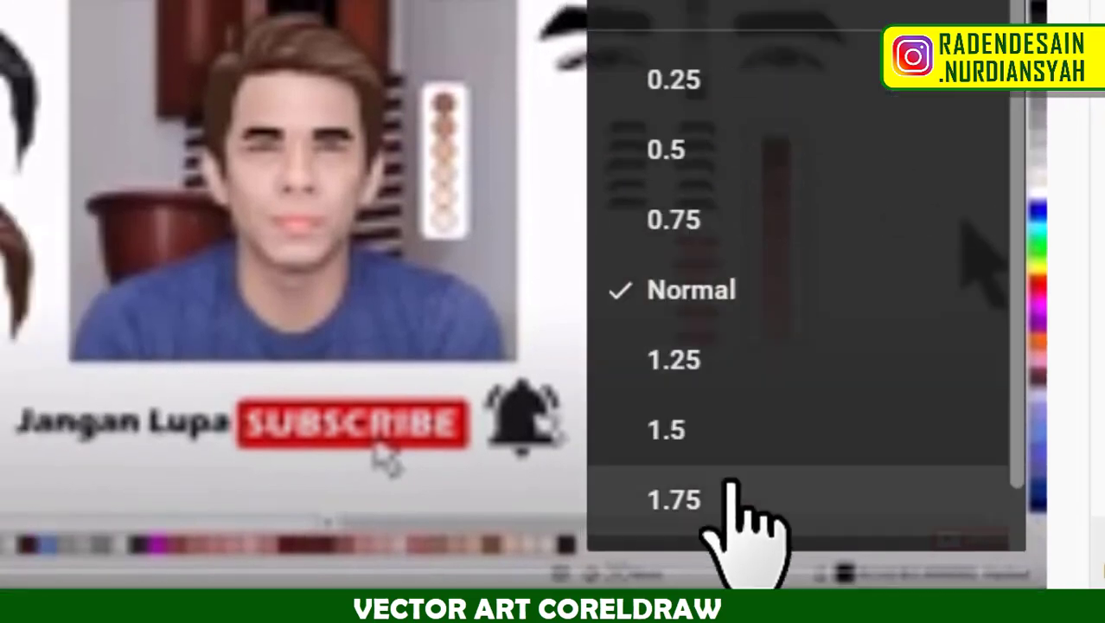
scroll(739, 484, "down", 1)
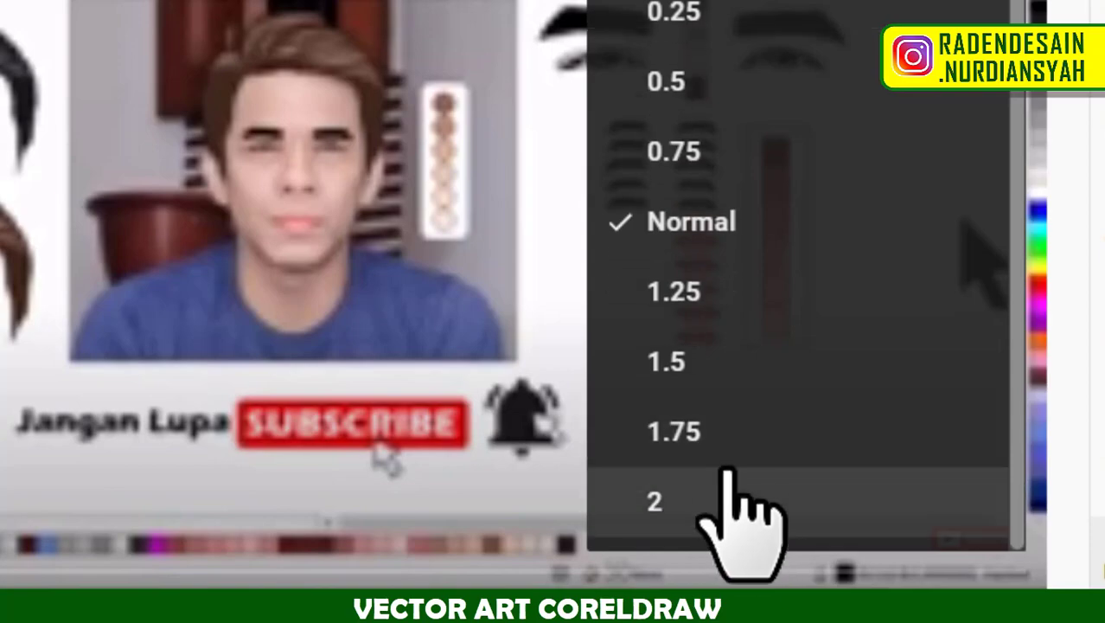
left_click(376, 440)
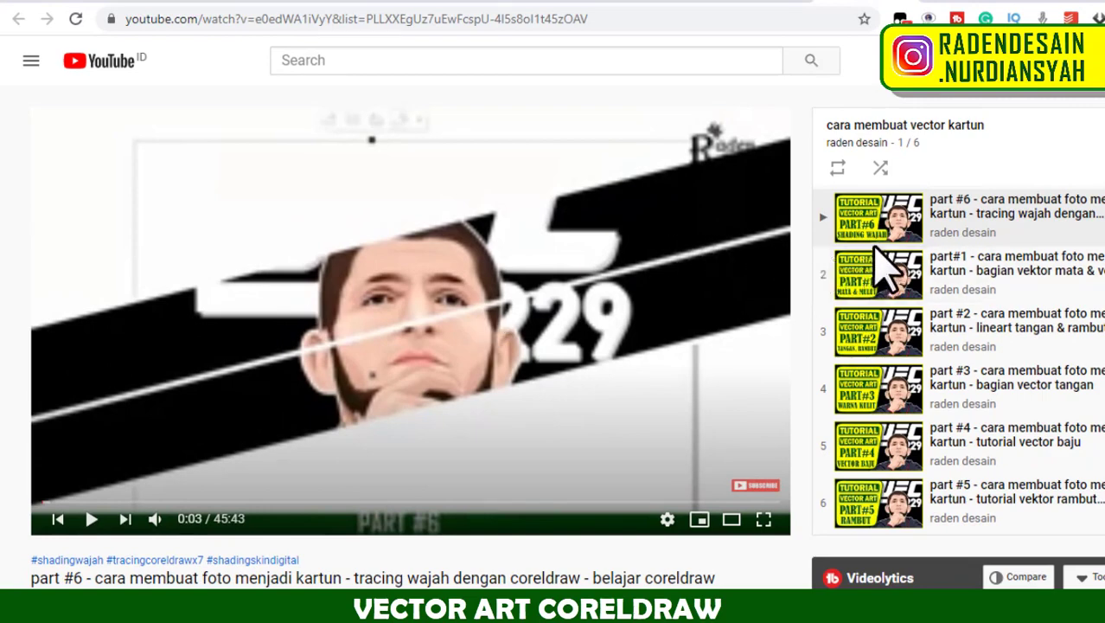
Put the notes away, switch to CorelDRAW, and delete the flat skin shape covering the portrait's face.
mouse_move(889, 271)
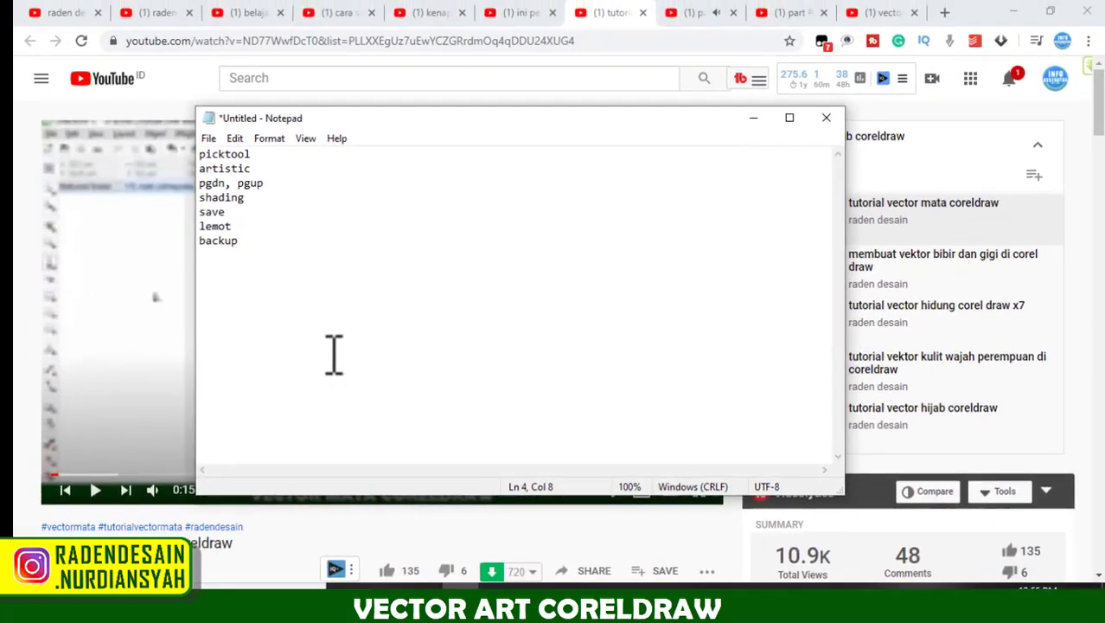
left_click(752, 121)
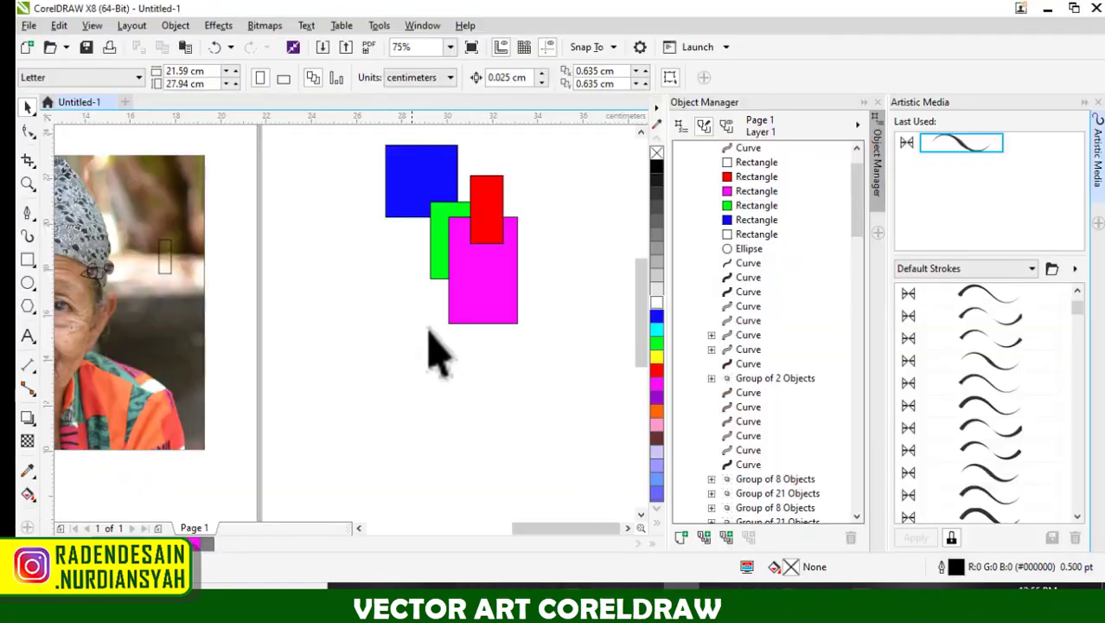
scroll(475, 350, "down", 5)
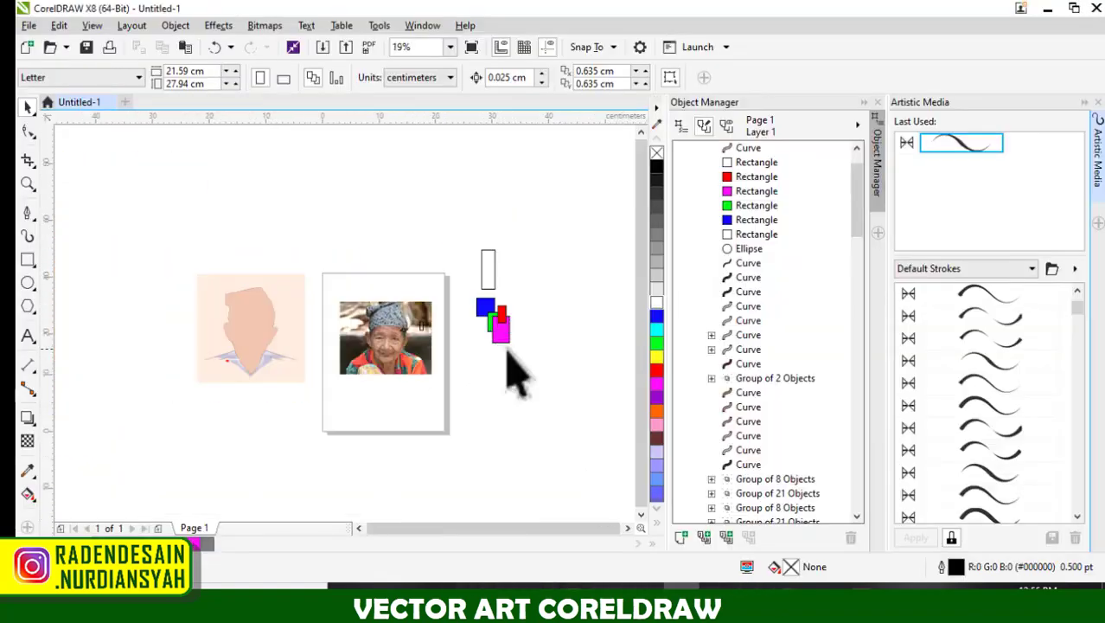
scroll(382, 356, "up", 4)
left_click(382, 328)
key("Delete")
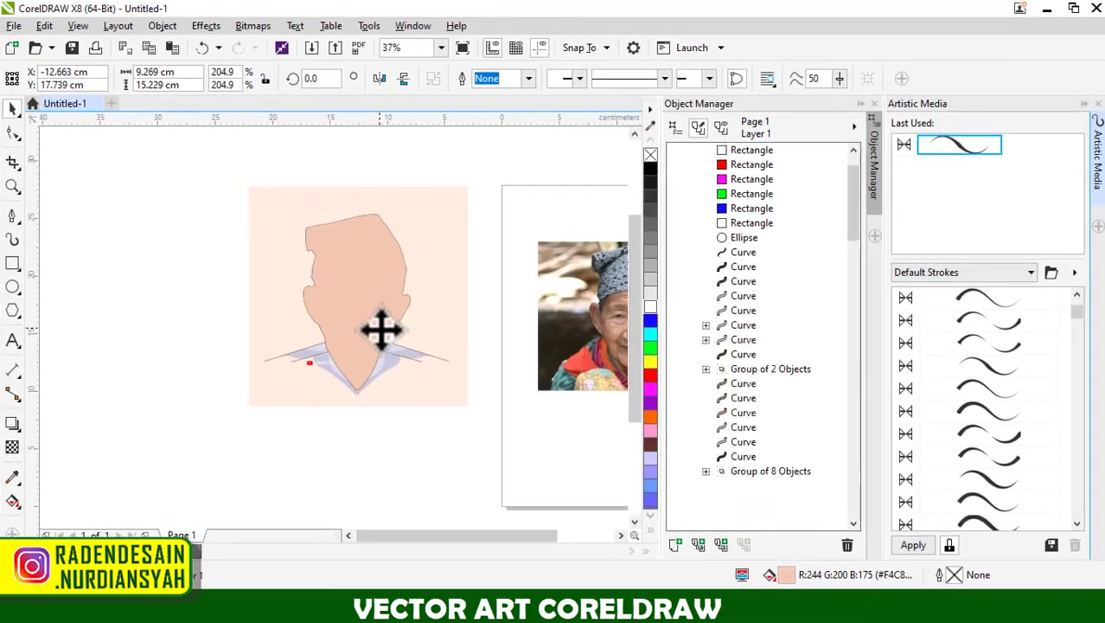
Select the whole portrait with its background and enlarge it to about 26.23 × 26.23 cm.
scroll(381, 331, "down", 2)
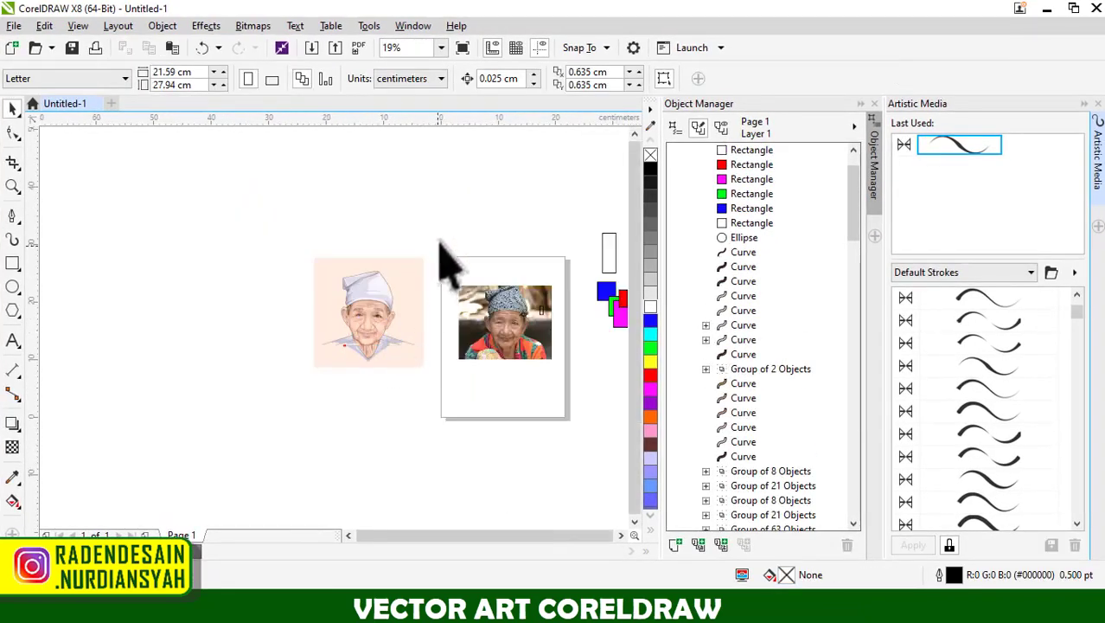
mouse_move(439, 239)
left_mouse_down()
mouse_move(314, 387)
mouse_move(264, 415)
left_mouse_up()
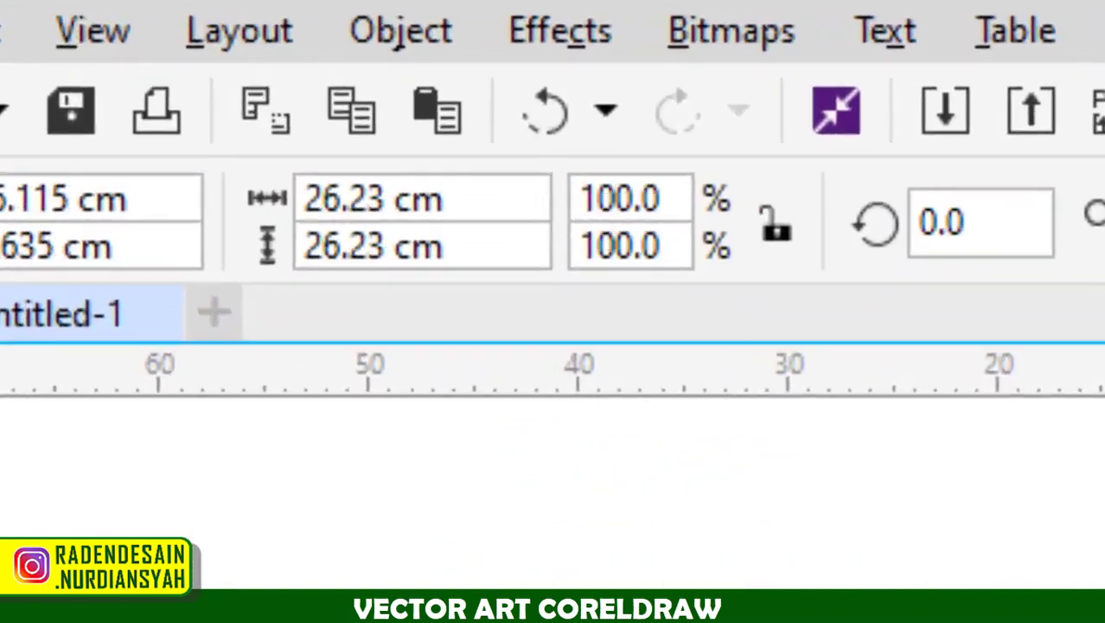
left_click(552, 396)
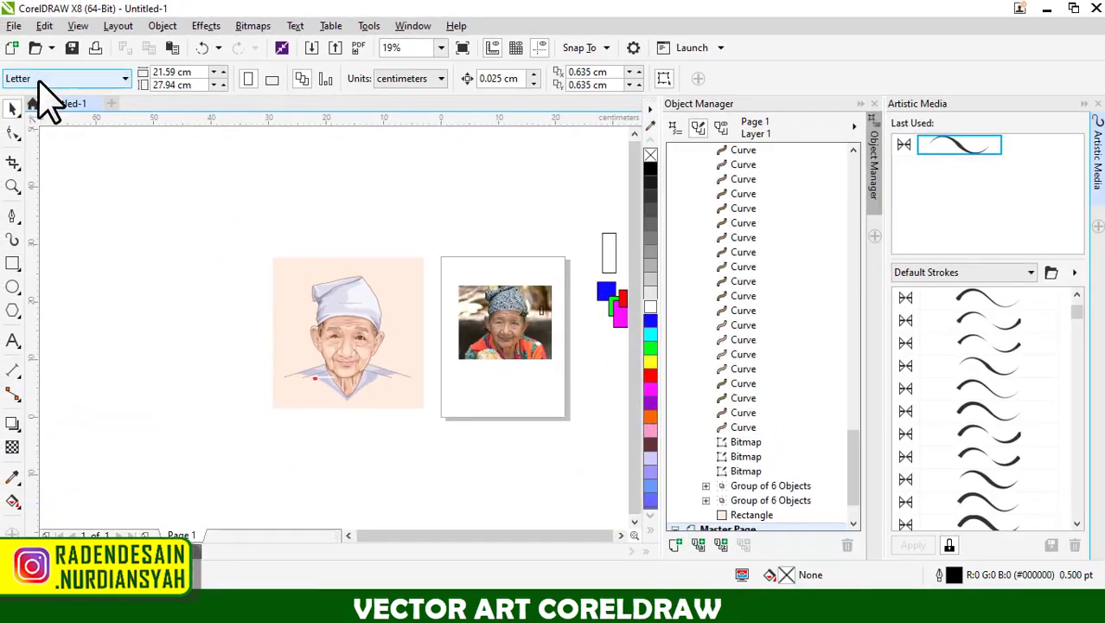
Change the page size from the preset list to F4.
left_click(38, 81)
left_click(34, 114)
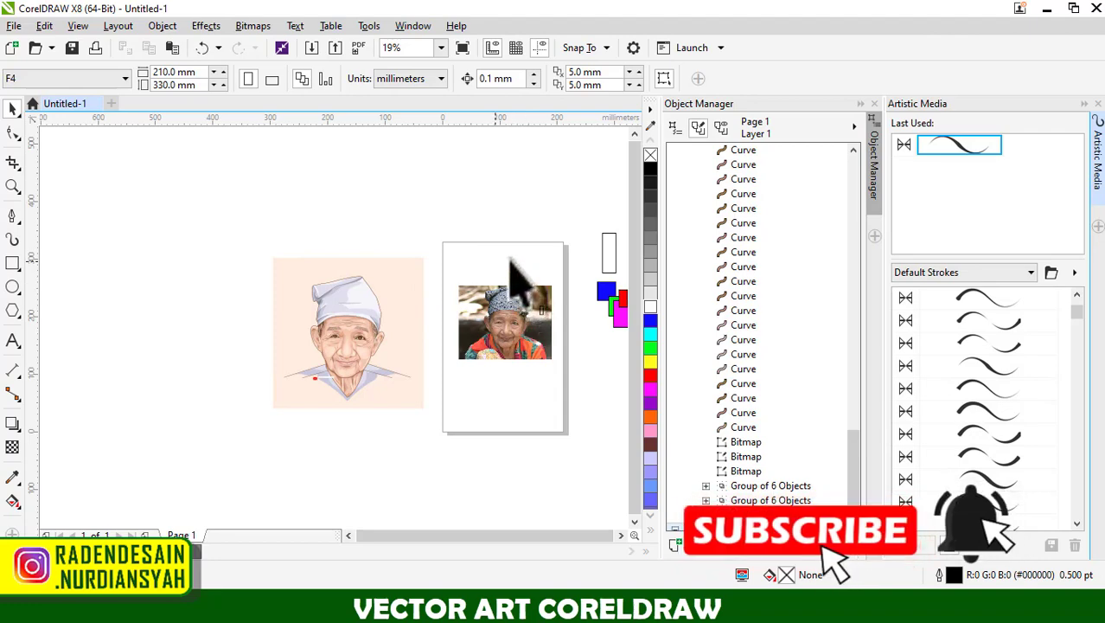
left_click(12, 106)
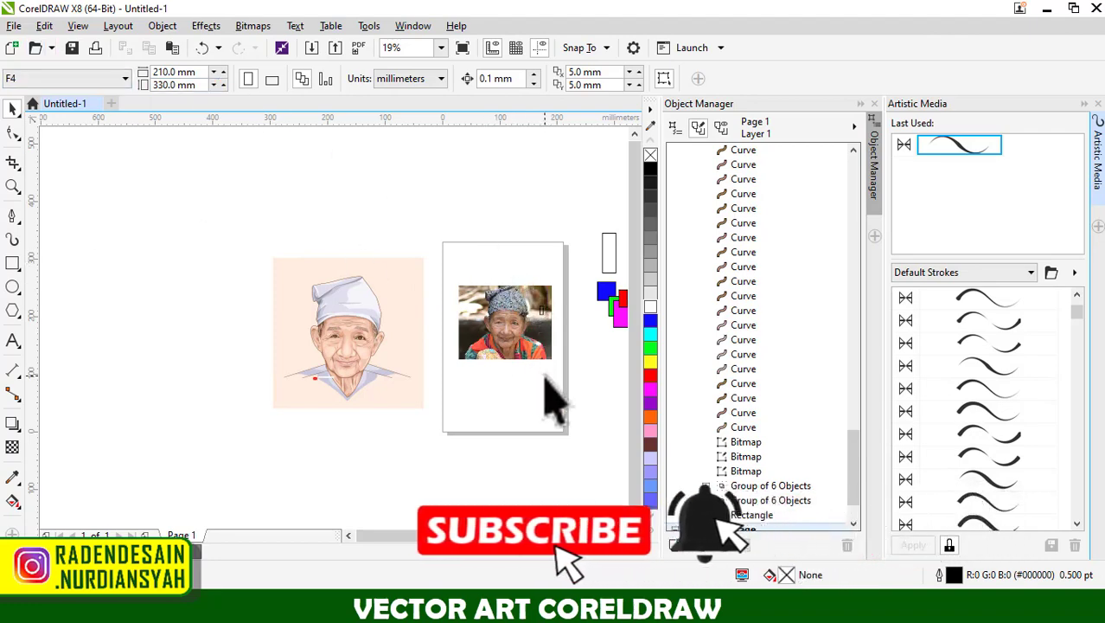
Select the complete portrait beside the page, enlarge it to about 447 × 447 mm, and clear the selection.
scroll(545, 381, "up", 2)
scroll(511, 363, "down", 2)
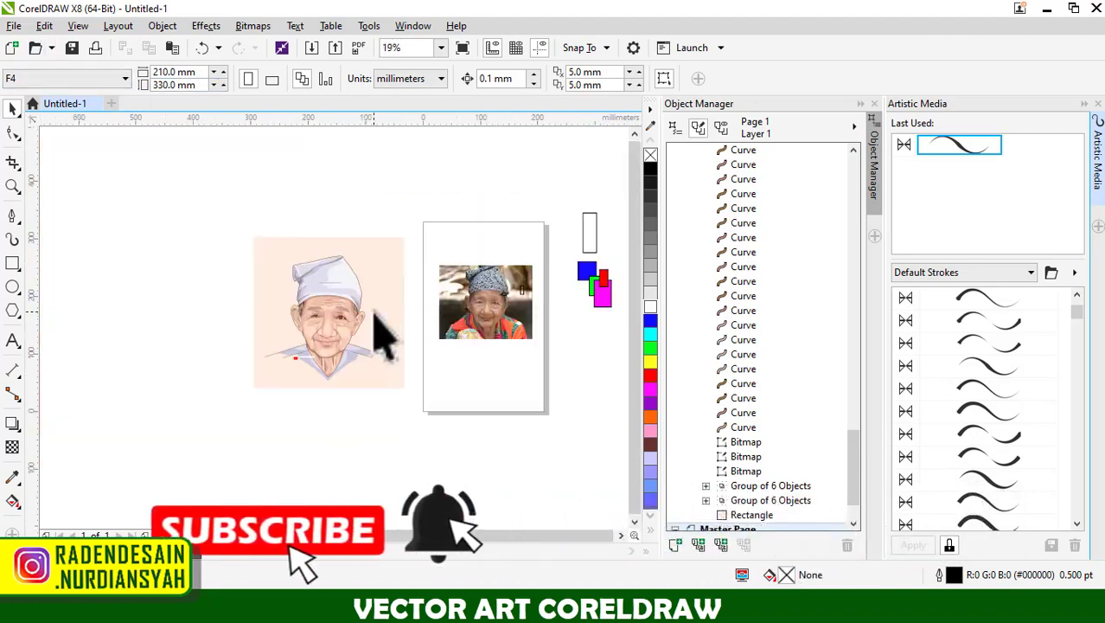
left_click_drag(411, 232, 207, 391)
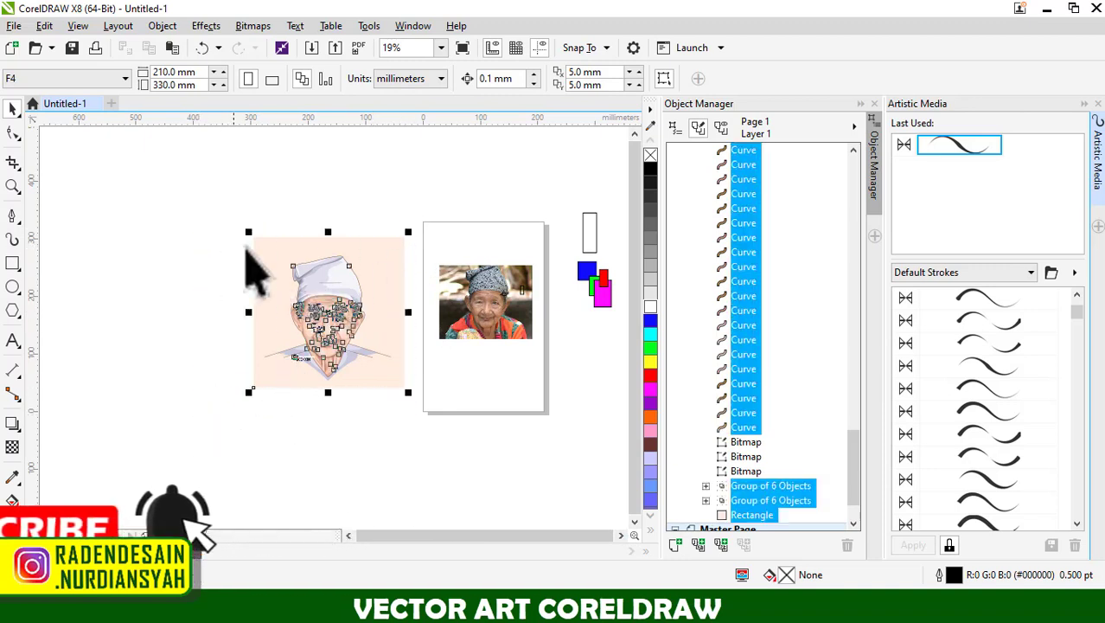
scroll(251, 268, "down", 2)
left_click_drag(249, 244, 168, 183)
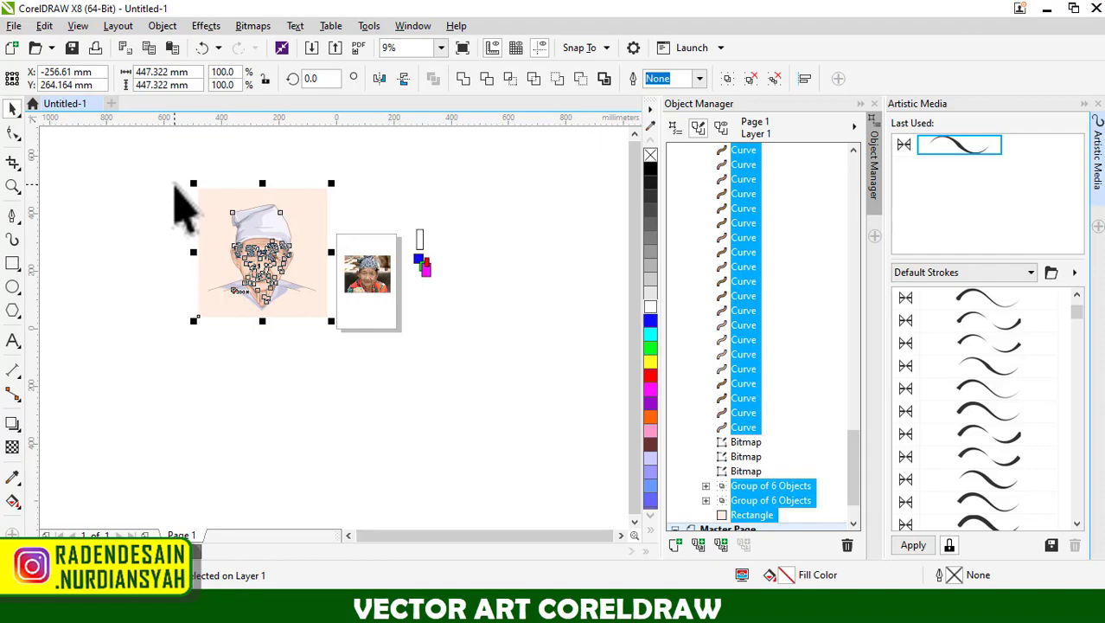
scroll(175, 189, "up", 1)
left_click(518, 178)
scroll(173, 234, "down", 1)
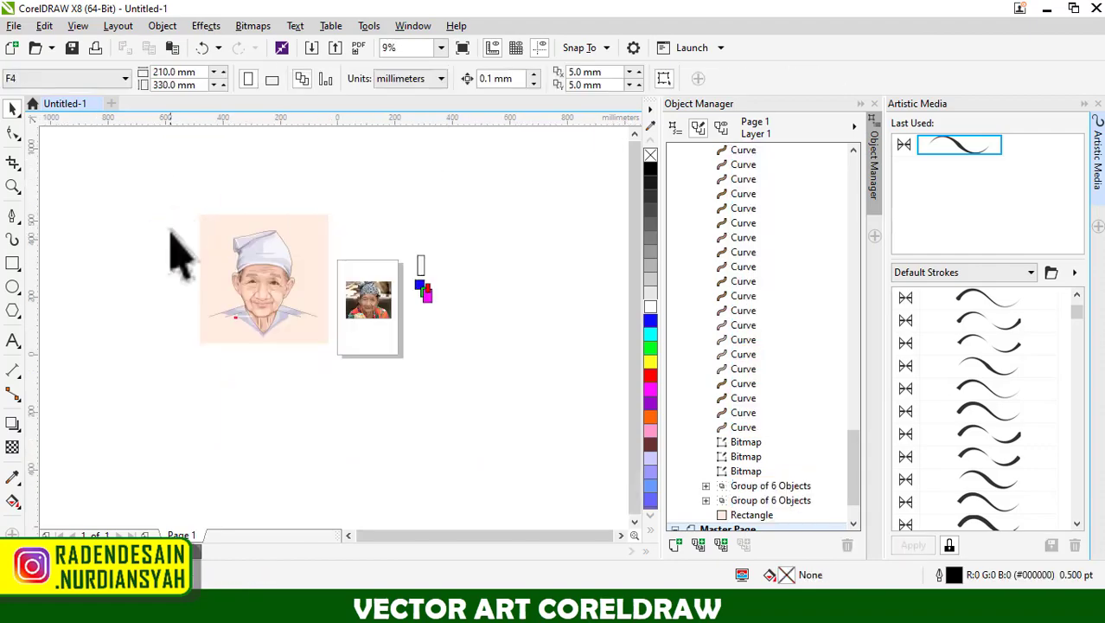
scroll(171, 232, "down", 1)
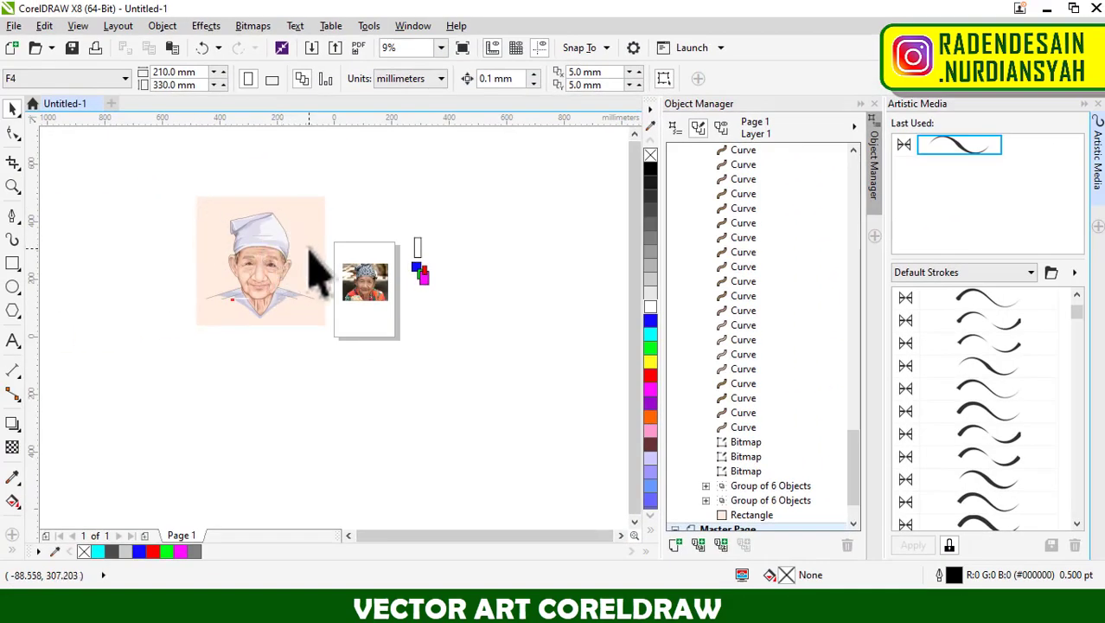
scroll(199, 254, "up", 1)
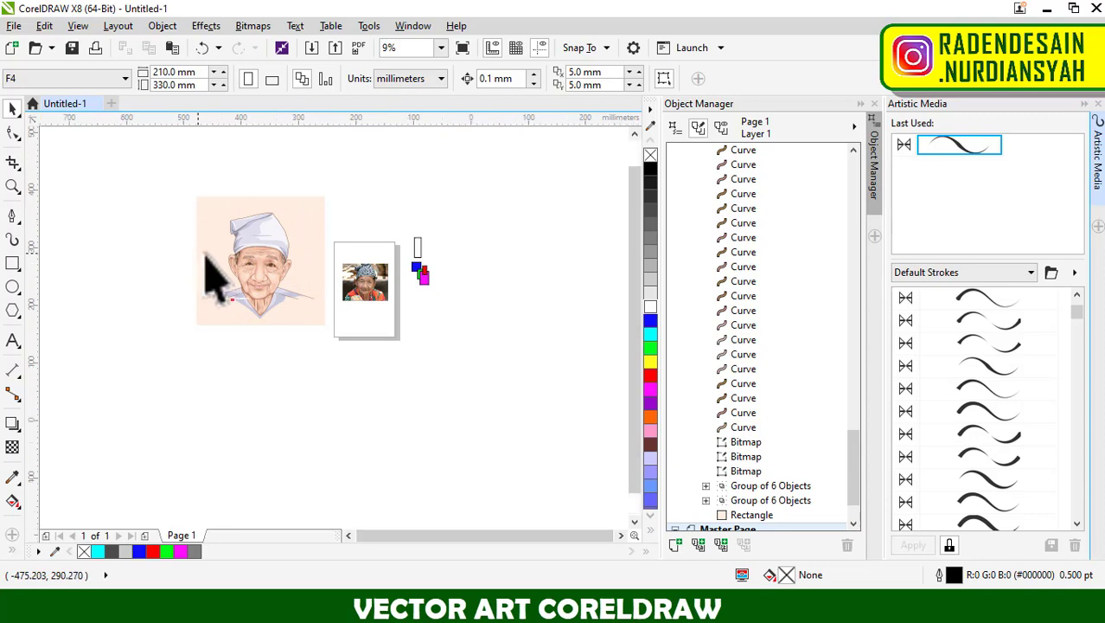
left_click(205, 262)
mouse_move(197, 275)
left_mouse_down()
mouse_move(229, 274)
mouse_move(196, 274)
left_mouse_up()
left_click(160, 272)
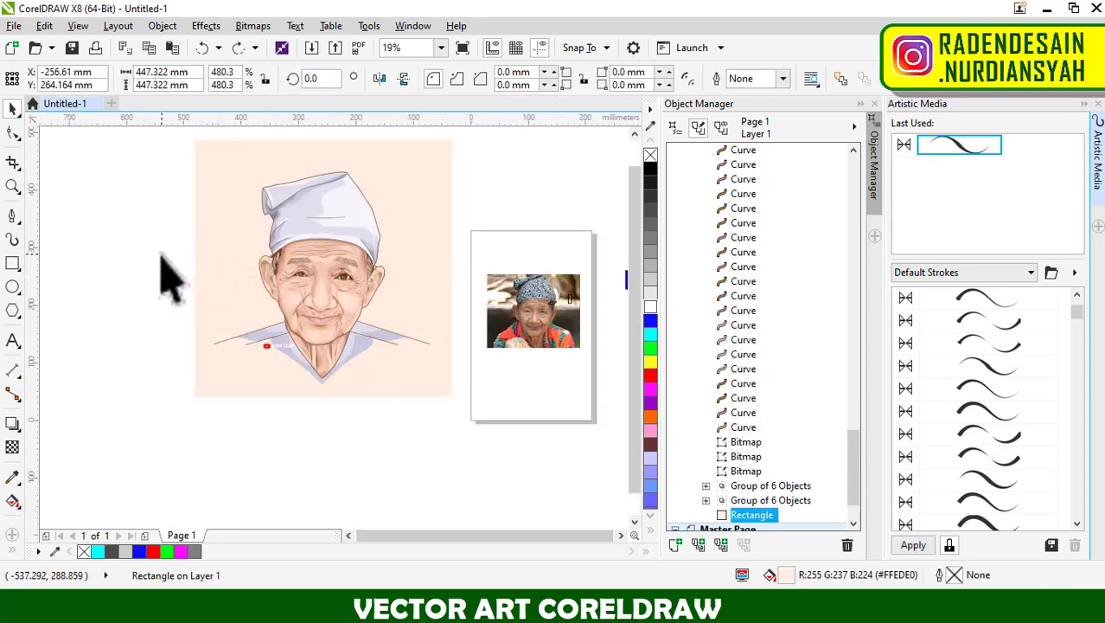
Switch to Notepad to check the list of tutorial topics, and put the window away.
key("alt+Tab")
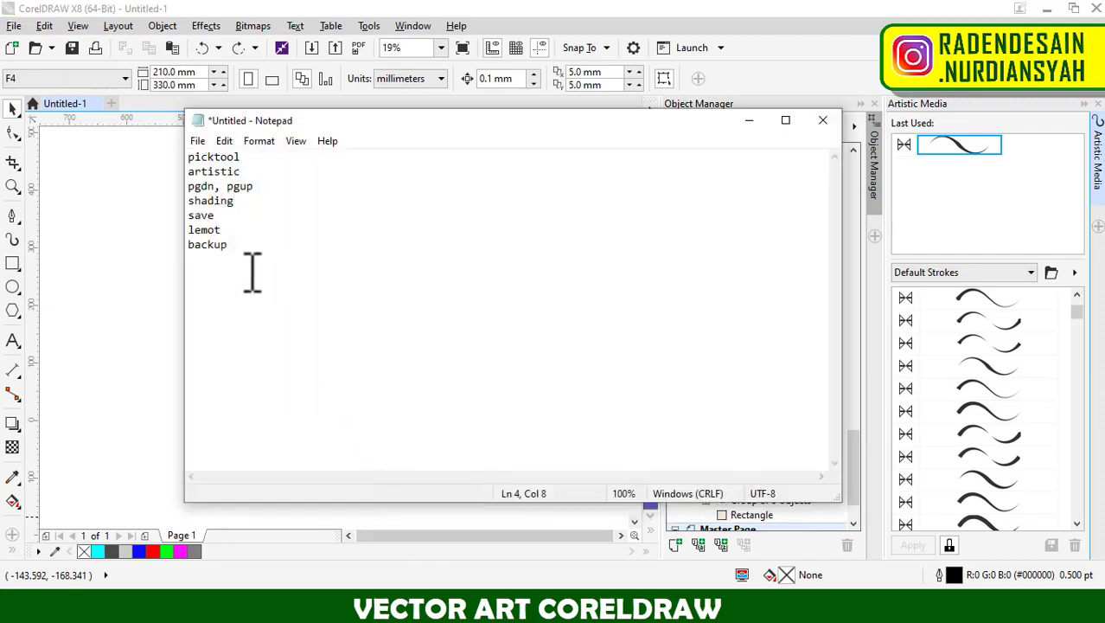
left_click(749, 120)
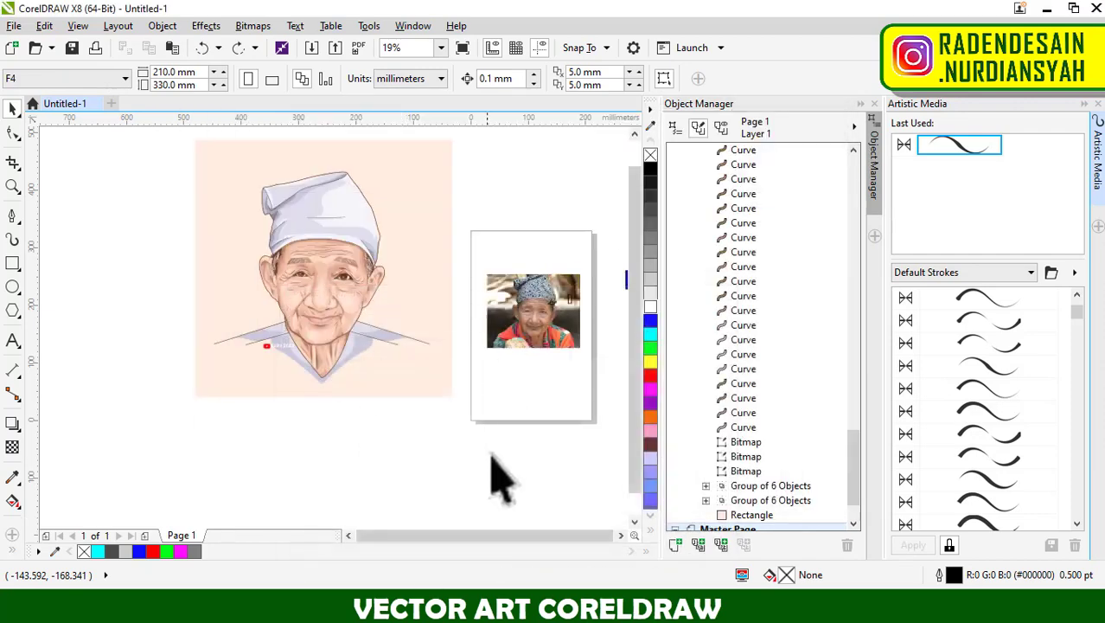
Show the "kenapa saat mendesain laptop & pc lemot" video in the browser and bring the Notepad topic list back up.
left_click(495, 603)
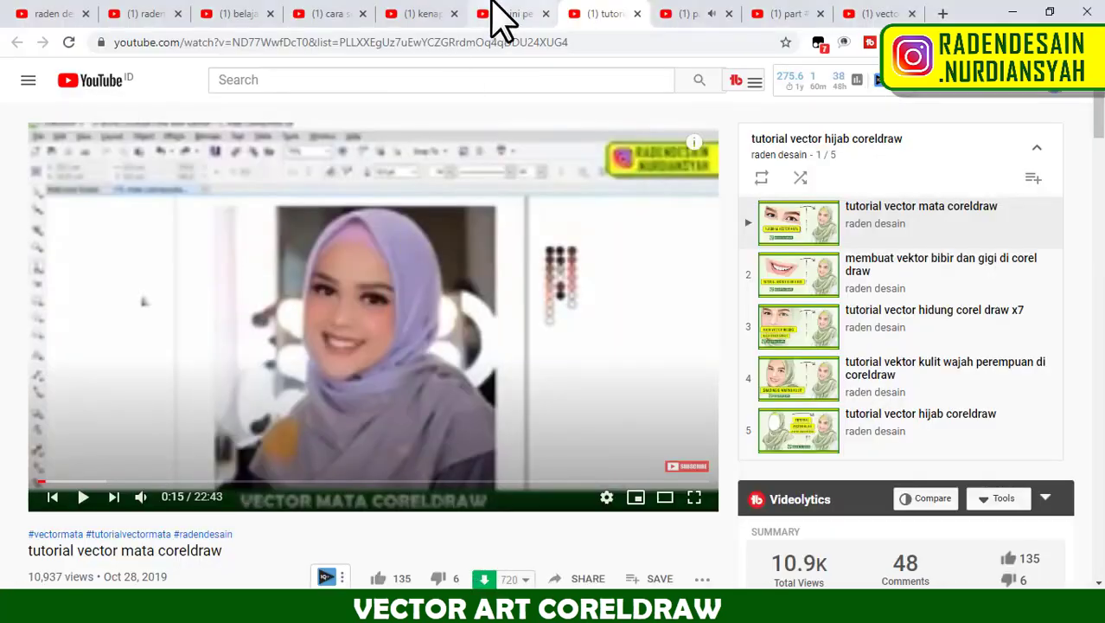
left_click(522, 16)
left_click(429, 15)
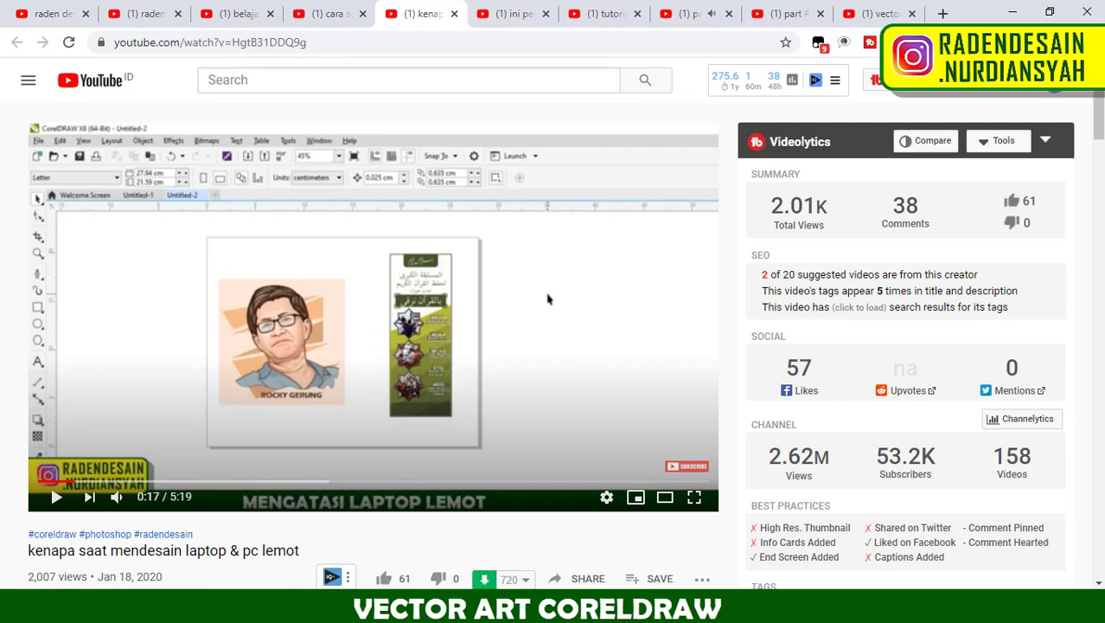
left_click(451, 608)
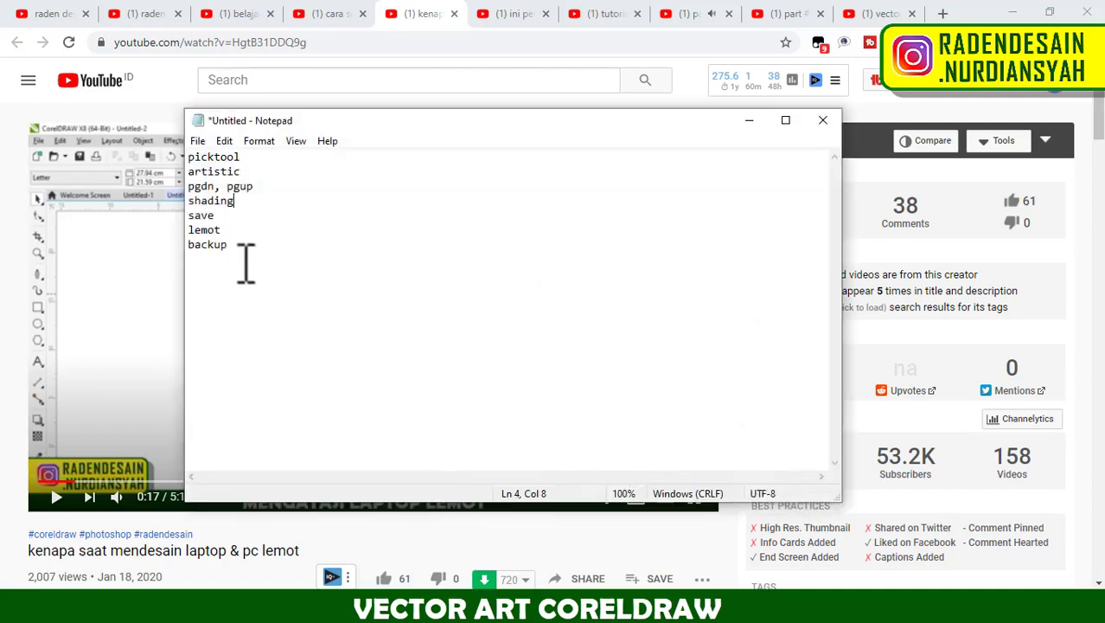